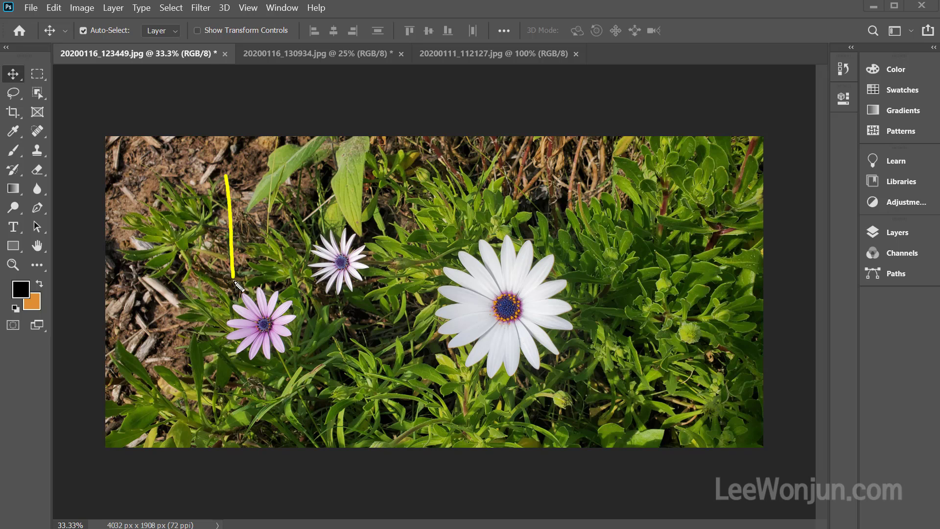
pyautogui.moveTo(225, 296); pyautogui.dragTo(375, 284)
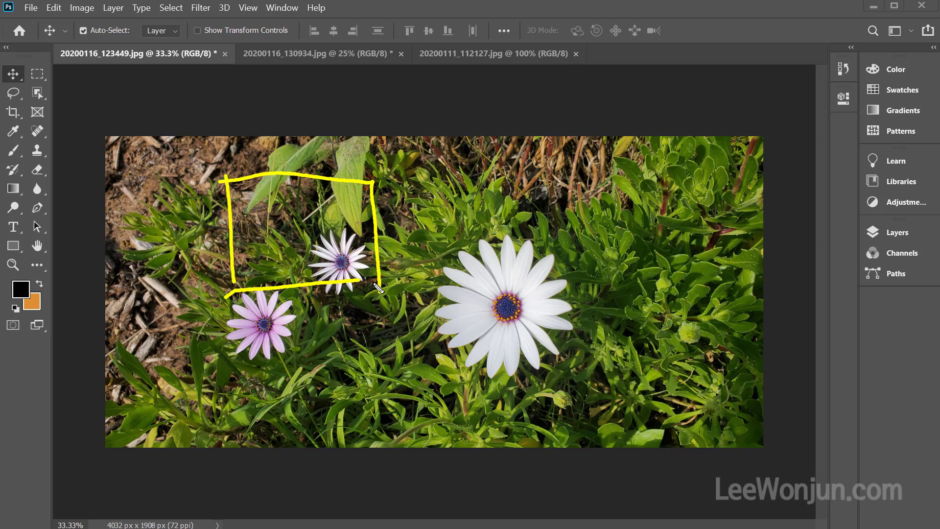
pyautogui.moveTo(610, 196)
pyautogui.mouseDown()
pyautogui.moveTo(509, 275)
pyautogui.moveTo(611, 199)
pyautogui.moveTo(580, 189)
pyautogui.mouseUp()
pyautogui.moveTo(129, 375); pyautogui.dragTo(711, 359)
pyautogui.moveTo(439, 154); pyautogui.dragTo(449, 423)
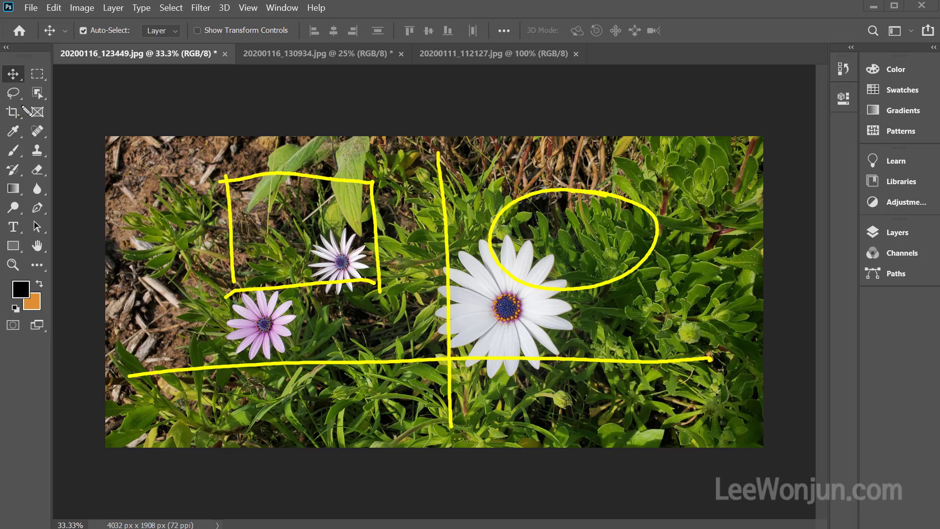
pyautogui.moveTo(26, 112)
pyautogui.mouseDown()
pyautogui.moveTo(5, 113)
pyautogui.moveTo(33, 93)
pyautogui.moveTo(14, 131)
pyautogui.mouseUp()
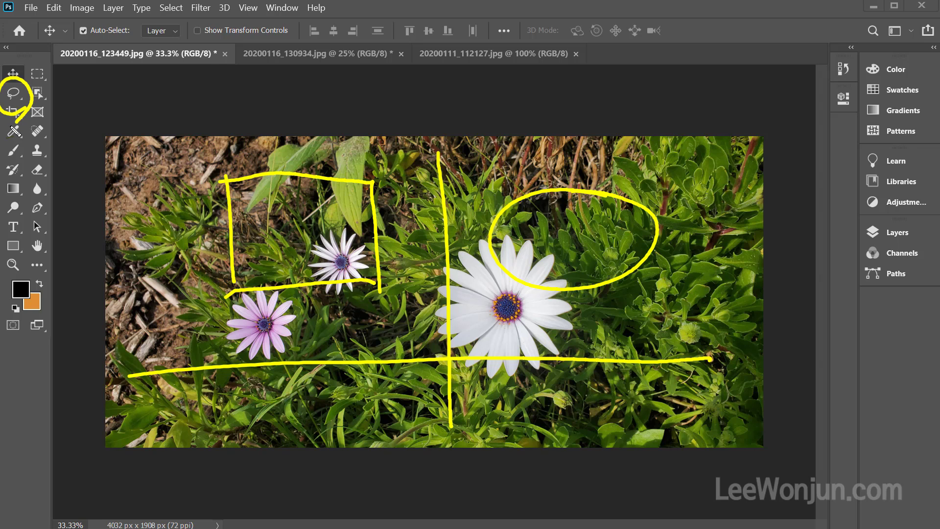
pyautogui.moveTo(427, 263)
pyautogui.mouseDown()
pyautogui.moveTo(377, 161)
pyautogui.moveTo(473, 190)
pyautogui.moveTo(438, 256)
pyautogui.moveTo(379, 296)
pyautogui.moveTo(437, 374)
pyautogui.moveTo(631, 421)
pyautogui.mouseUp()
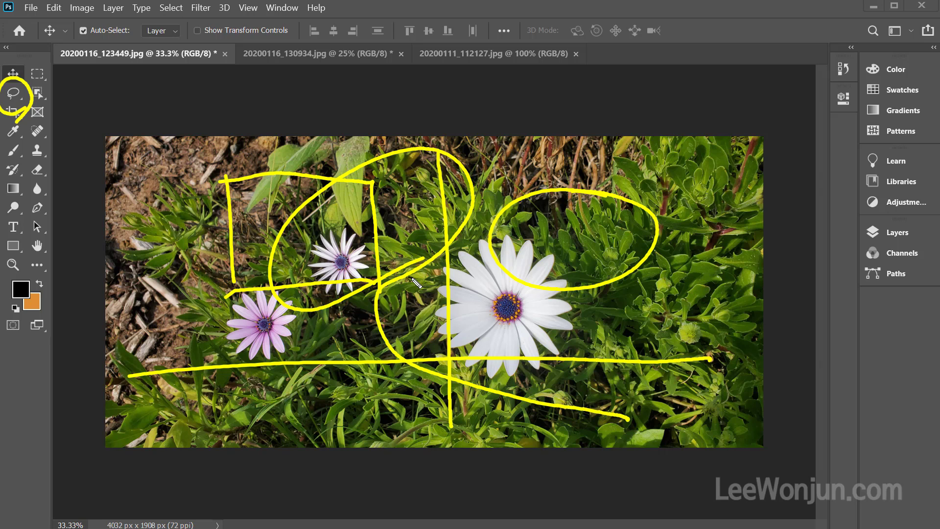
pyautogui.moveTo(420, 278)
pyautogui.mouseDown()
pyautogui.moveTo(315, 319)
pyautogui.moveTo(274, 233)
pyautogui.moveTo(435, 148)
pyautogui.moveTo(431, 226)
pyautogui.moveTo(380, 297)
pyautogui.moveTo(413, 346)
pyautogui.moveTo(511, 386)
pyautogui.moveTo(645, 415)
pyautogui.mouseUp()
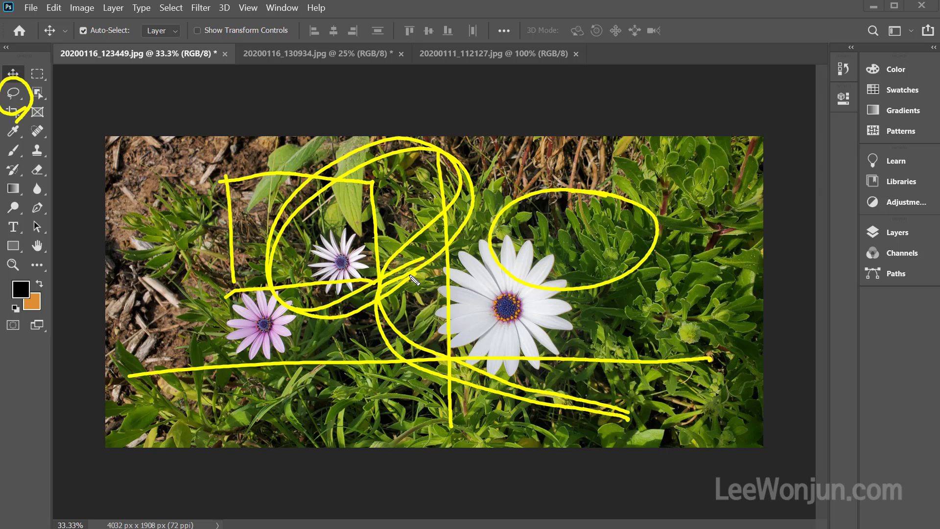
pyautogui.press('Escape')
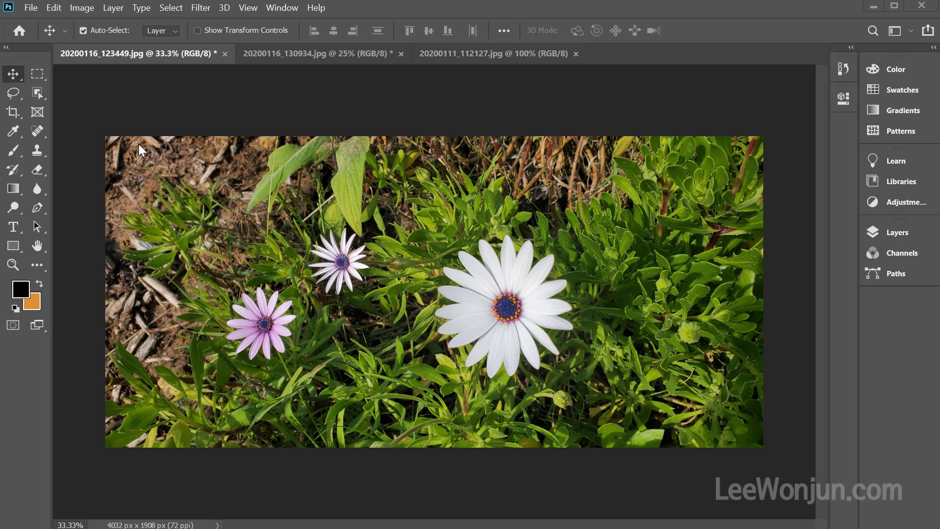
# - Draw a freehand Lasso selection loosely around the two small flowers in the photo's left half
pyautogui.click(14, 93)
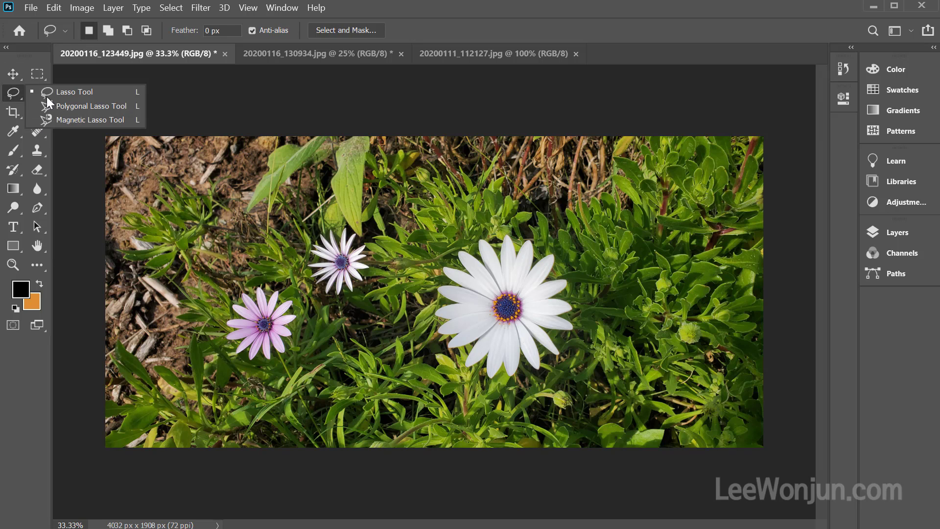
pyautogui.click(69, 97)
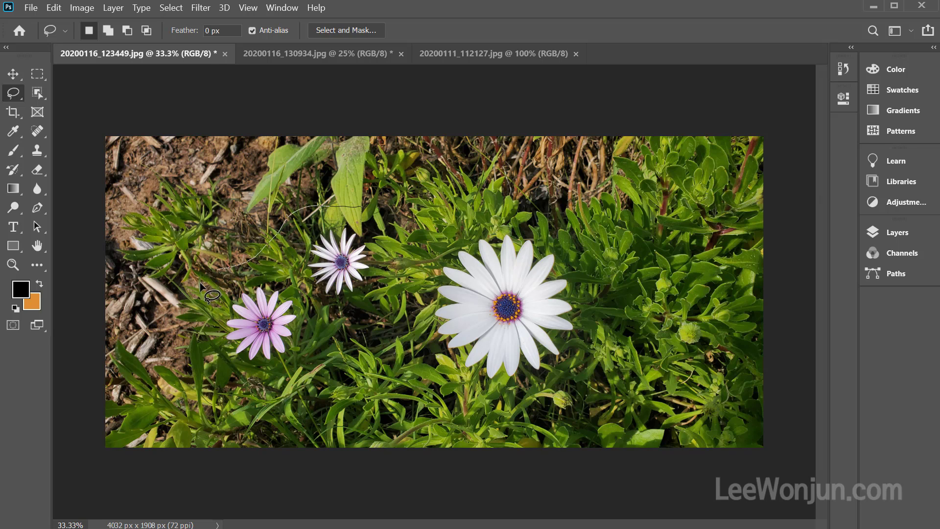
pyautogui.moveTo(201, 364)
pyautogui.mouseDown()
pyautogui.moveTo(241, 397)
pyautogui.moveTo(292, 395)
pyautogui.moveTo(342, 320)
pyautogui.moveTo(404, 269)
pyautogui.mouseUp()
pyautogui.moveTo(395, 229)
pyautogui.mouseDown()
pyautogui.moveTo(373, 210)
pyautogui.moveTo(326, 208)
pyautogui.mouseUp()
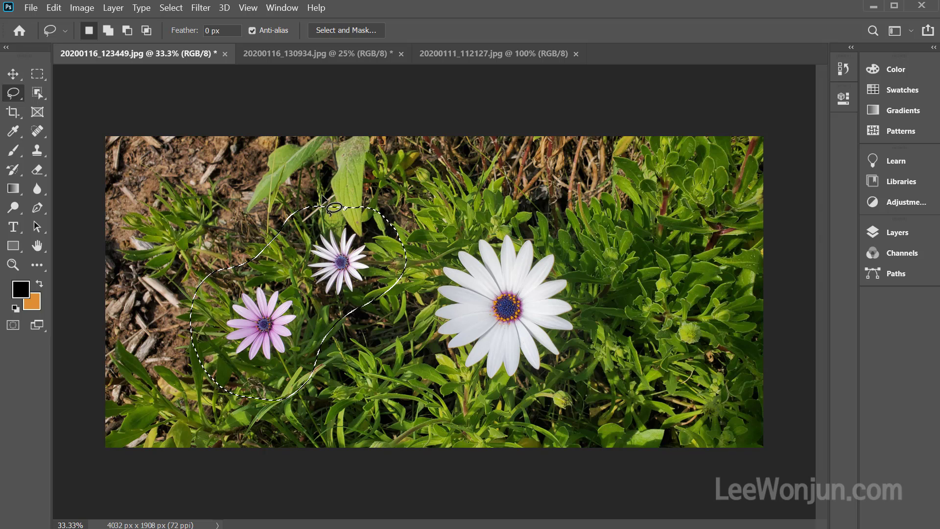
# - Copy the selected flowers into 20200116_130934.jpg and move the pasted piece beside the lifeguard tower on the beach
pyautogui.click(313, 51)
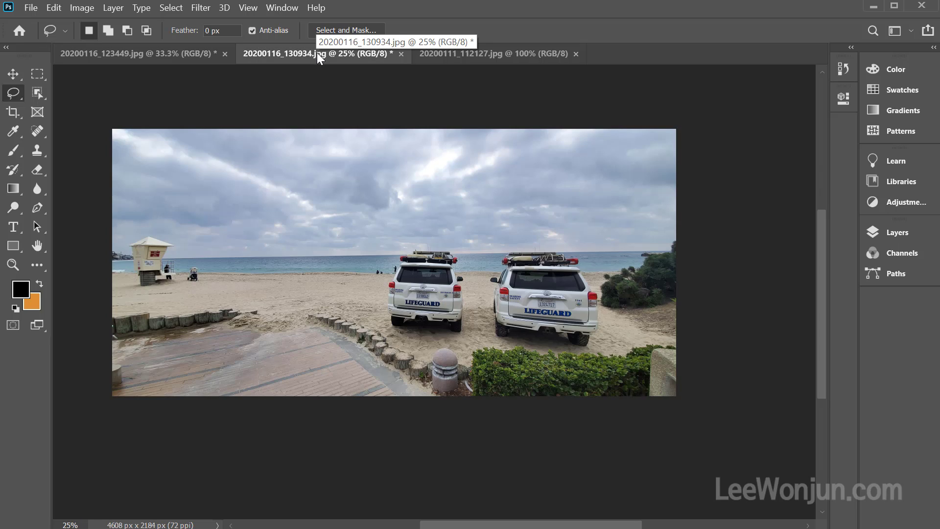
pyautogui.hotkey('ctrl', 'v')
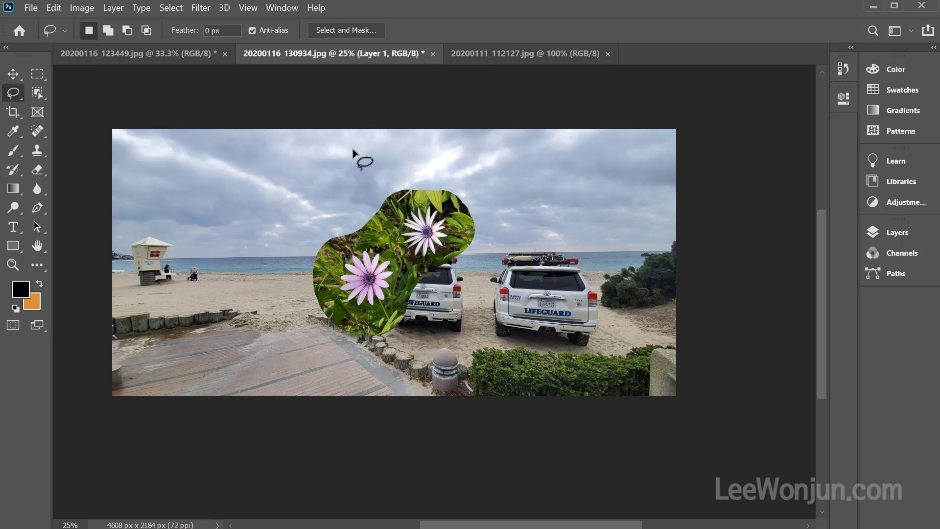
pyautogui.press('v')
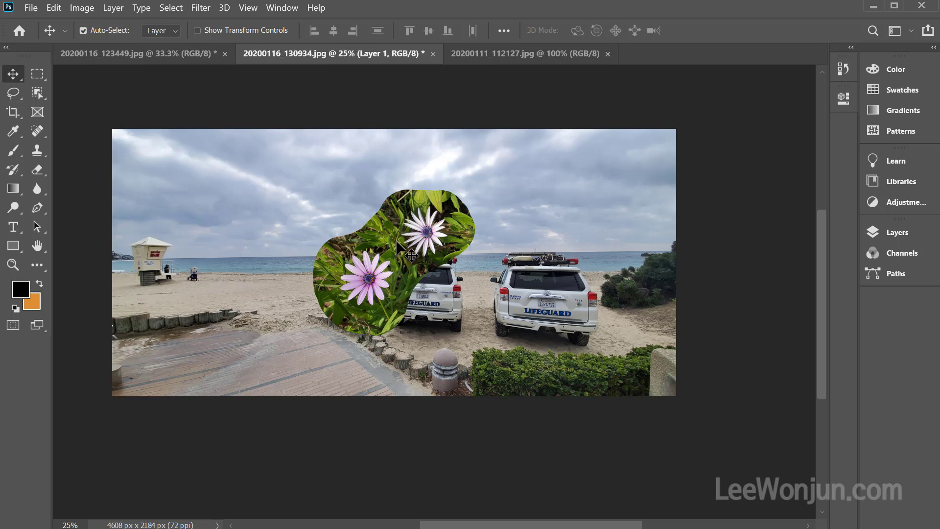
pyautogui.moveTo(385, 239); pyautogui.dragTo(248, 221)
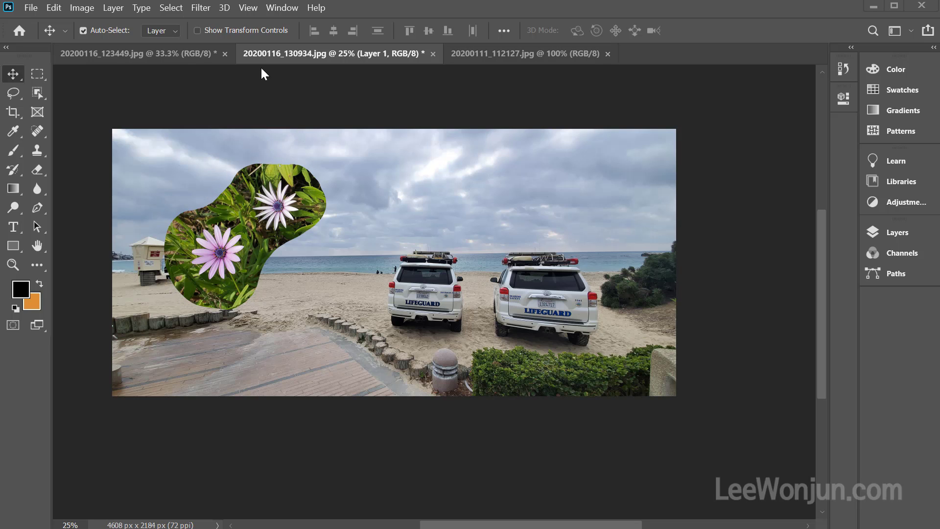
# - In 20200116_123449.jpg, lasso the two small flowers again with a 100 px feather and paste them into 20200116_130934.jpg
pyautogui.click(180, 55)
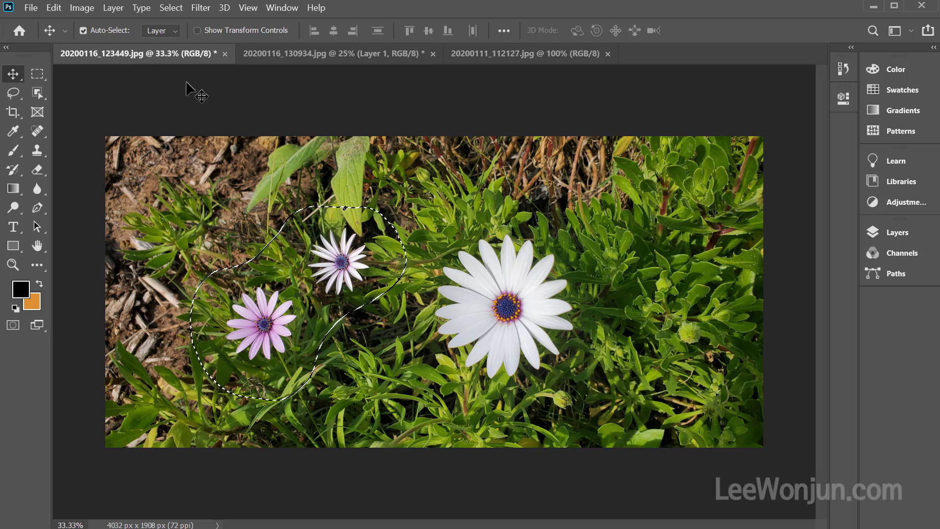
pyautogui.click(13, 92)
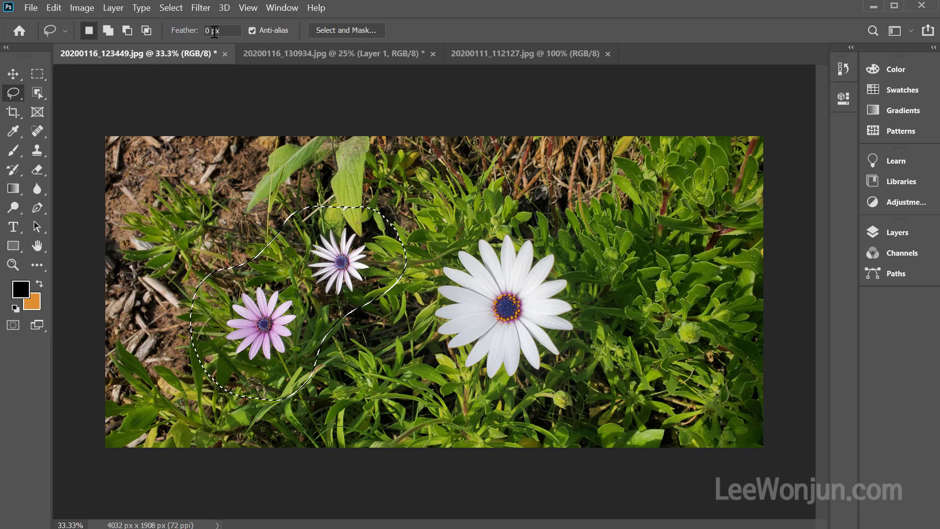
pyautogui.click(214, 31)
pyautogui.write('100')
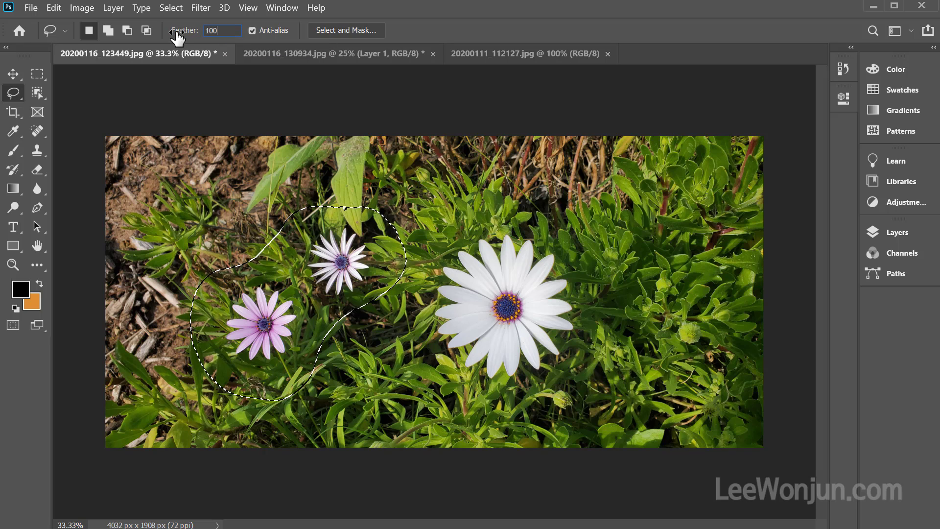
pyautogui.press('Return')
pyautogui.hotkey('ctrl', 'd')
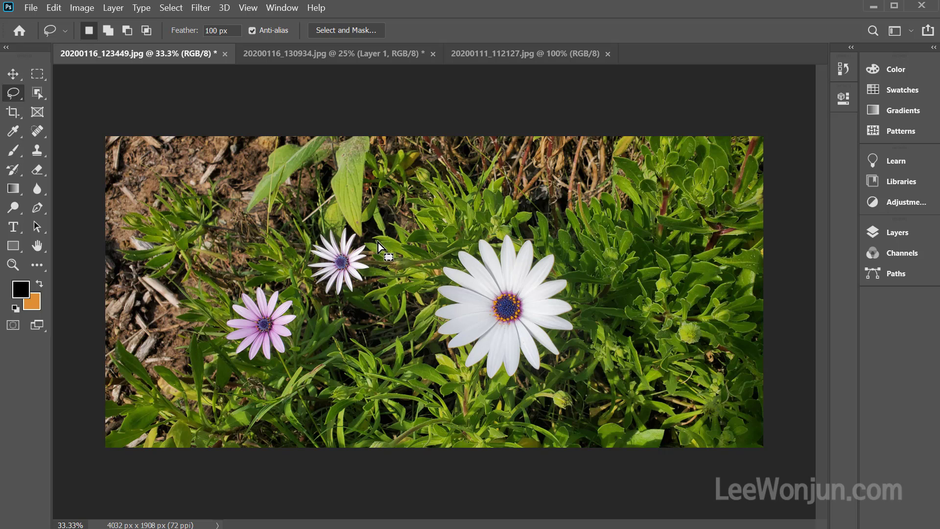
pyautogui.moveTo(360, 200)
pyautogui.mouseDown()
pyautogui.moveTo(194, 306)
pyautogui.moveTo(299, 396)
pyautogui.moveTo(389, 309)
pyautogui.moveTo(388, 207)
pyautogui.moveTo(352, 204)
pyautogui.mouseUp()
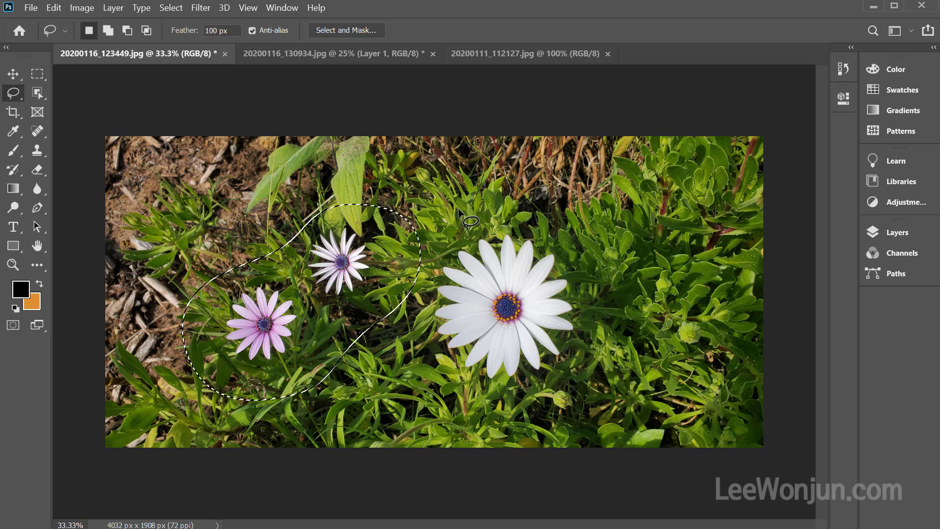
pyautogui.moveTo(458, 207); pyautogui.dragTo(355, 96)
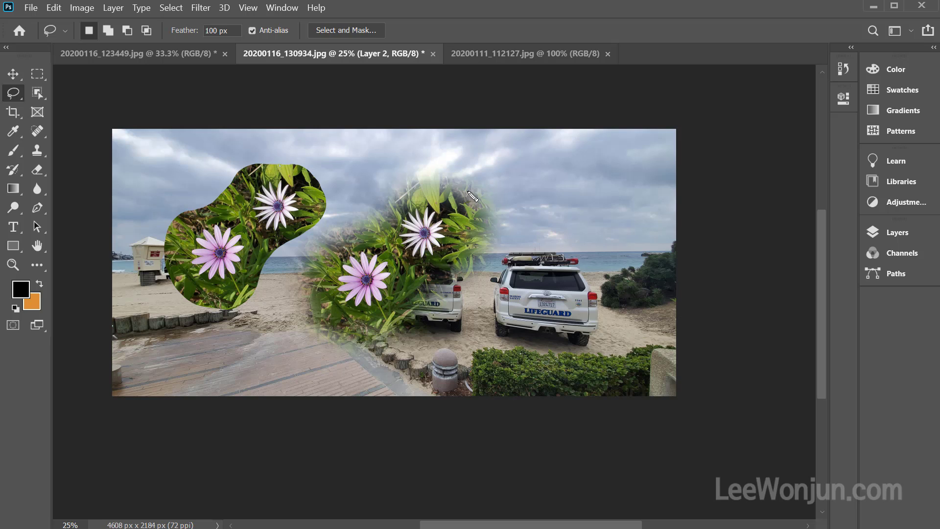
pyautogui.moveTo(469, 188)
pyautogui.mouseDown()
pyautogui.moveTo(418, 177)
pyautogui.moveTo(338, 234)
pyautogui.moveTo(350, 357)
pyautogui.moveTo(458, 284)
pyautogui.moveTo(466, 185)
pyautogui.mouseUp()
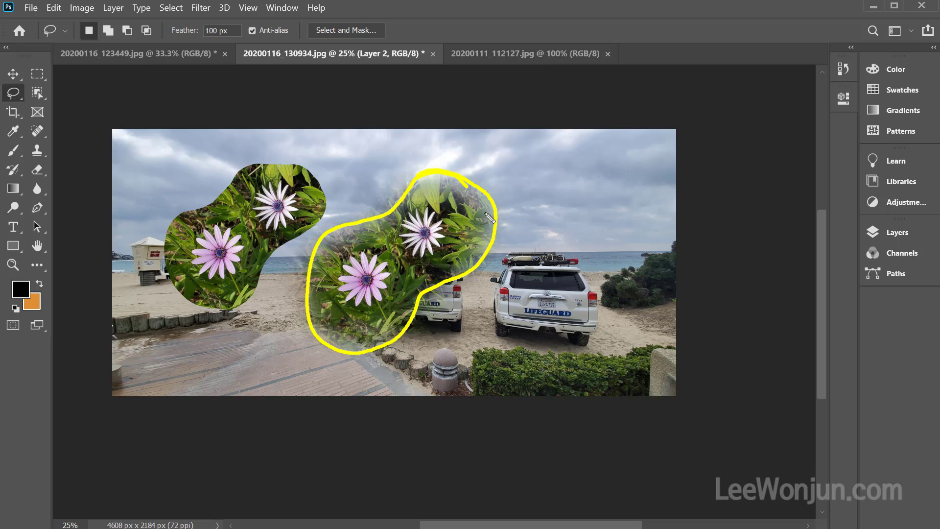
pyautogui.moveTo(223, 50)
pyautogui.mouseDown()
pyautogui.moveTo(200, 34)
pyautogui.moveTo(243, 29)
pyautogui.moveTo(228, 49)
pyautogui.mouseUp()
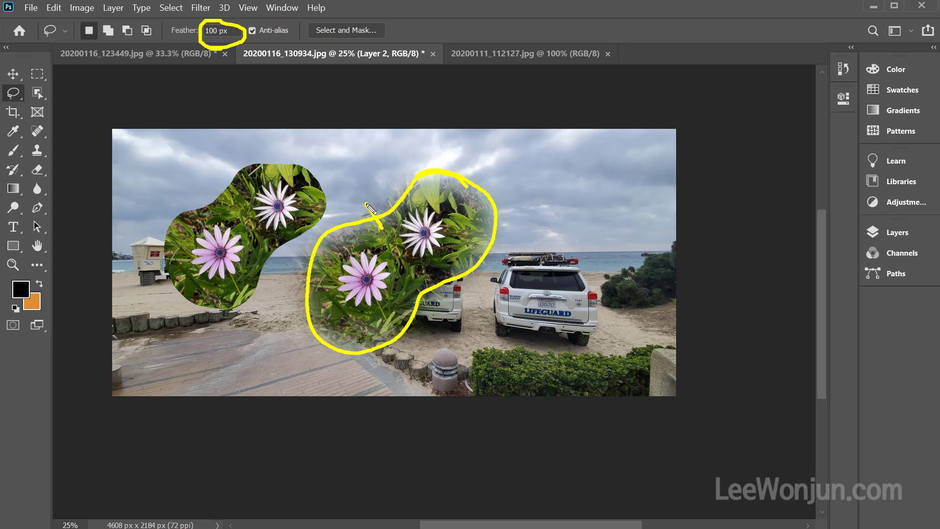
pyautogui.moveTo(356, 215)
pyautogui.mouseDown()
pyautogui.moveTo(399, 225)
pyautogui.moveTo(369, 232)
pyautogui.moveTo(358, 213)
pyautogui.mouseUp()
pyautogui.press('e')
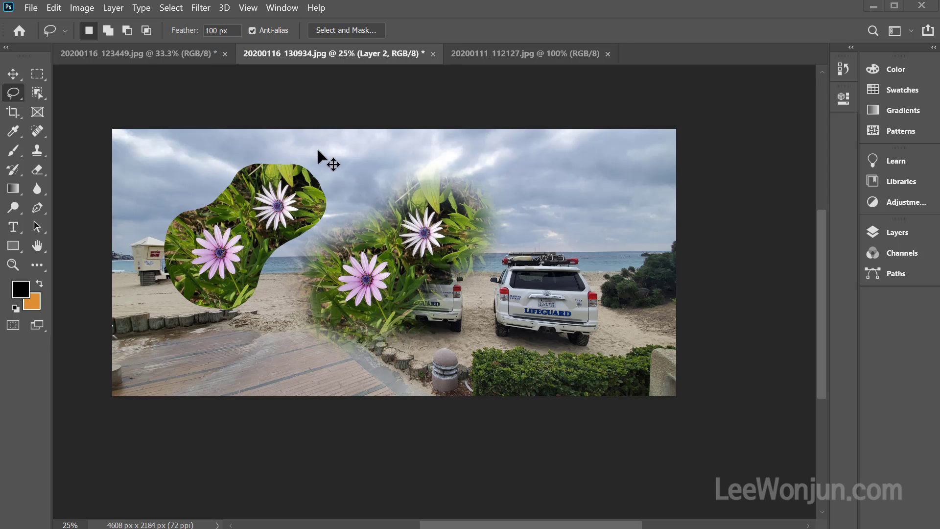
# - In 20200116_123449.jpg, duplicate the large white flower to a new layer from a feathered lasso selection and place it in the photo's lower-right corner
pyautogui.click(140, 54)
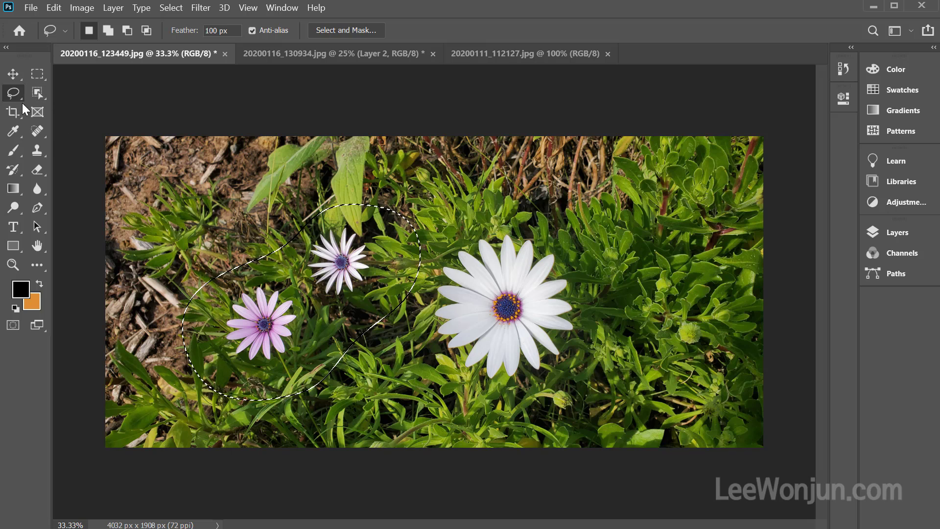
pyautogui.click(448, 210)
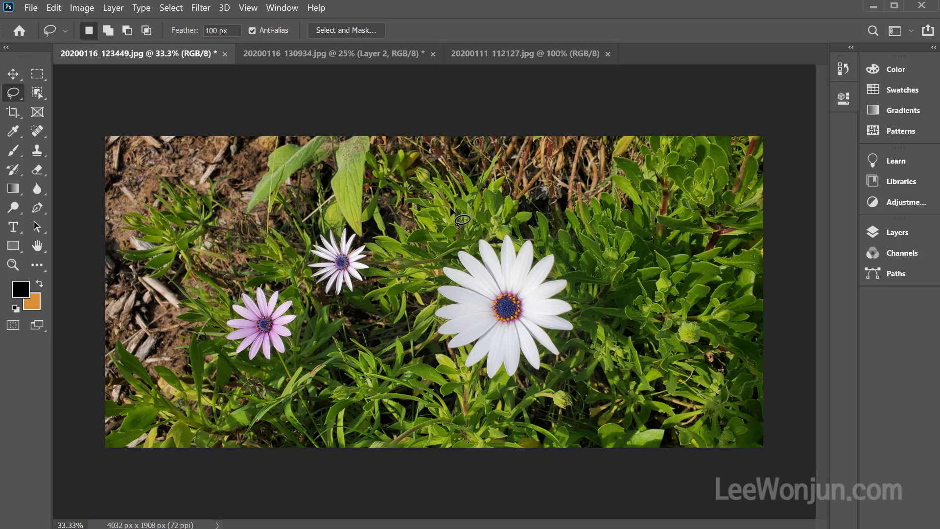
pyautogui.moveTo(450, 208)
pyautogui.mouseDown()
pyautogui.moveTo(431, 223)
pyautogui.moveTo(434, 400)
pyautogui.moveTo(502, 416)
pyautogui.moveTo(562, 412)
pyautogui.moveTo(631, 340)
pyautogui.moveTo(629, 268)
pyautogui.moveTo(597, 223)
pyautogui.moveTo(533, 195)
pyautogui.moveTo(447, 210)
pyautogui.mouseUp()
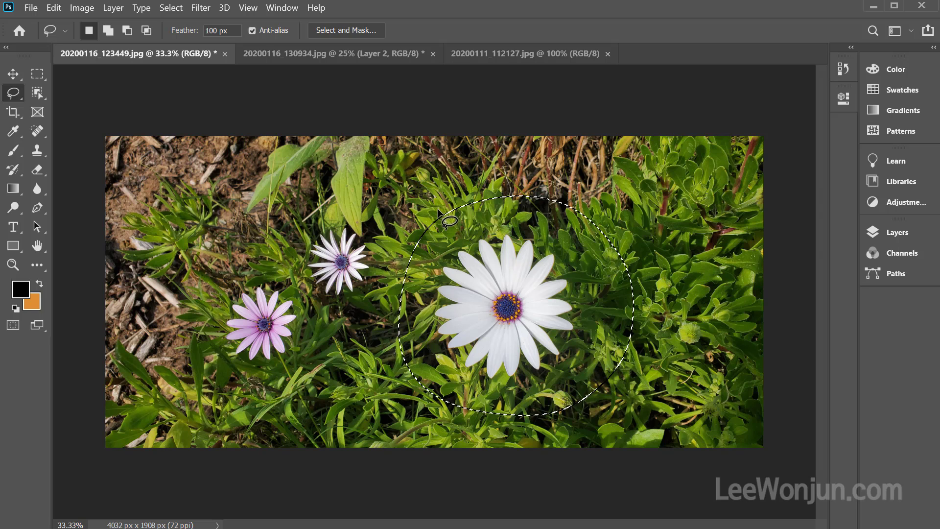
pyautogui.hotkey('ctrl', 'j')
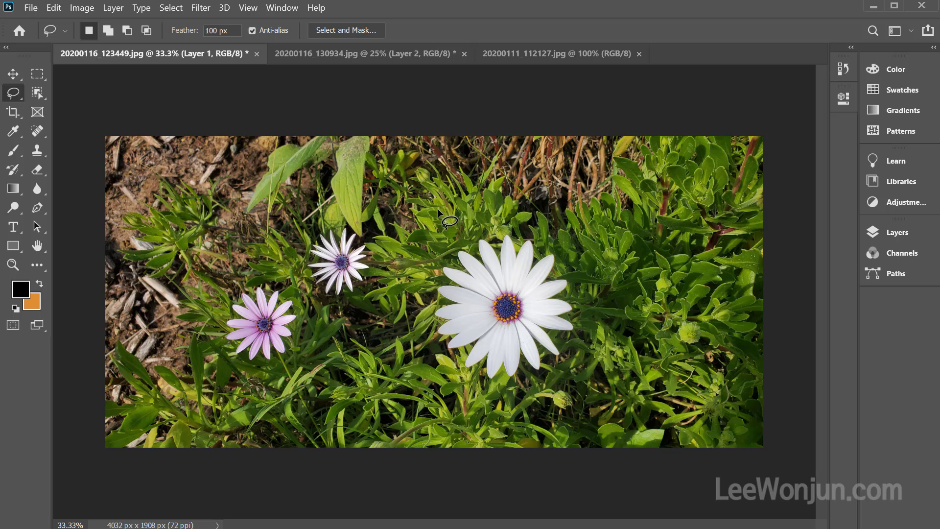
pyautogui.click(13, 75)
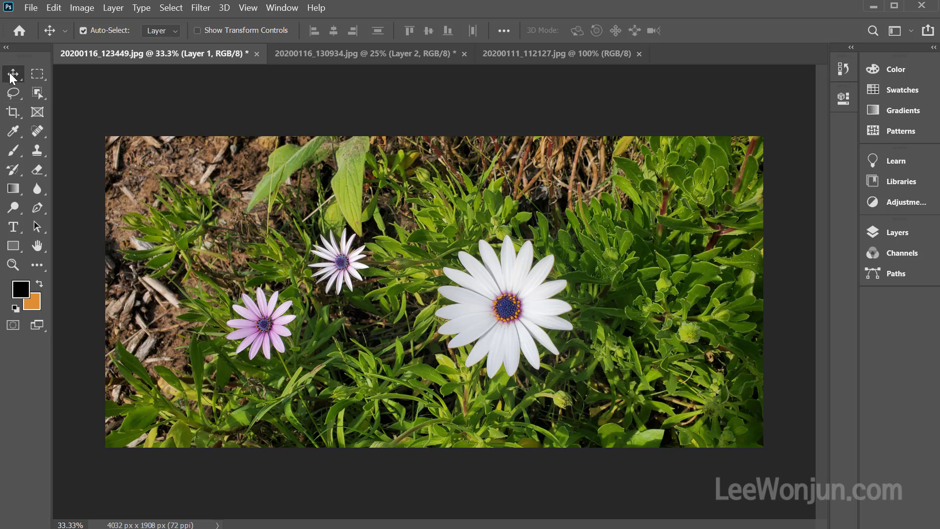
pyautogui.moveTo(528, 314); pyautogui.dragTo(696, 373)
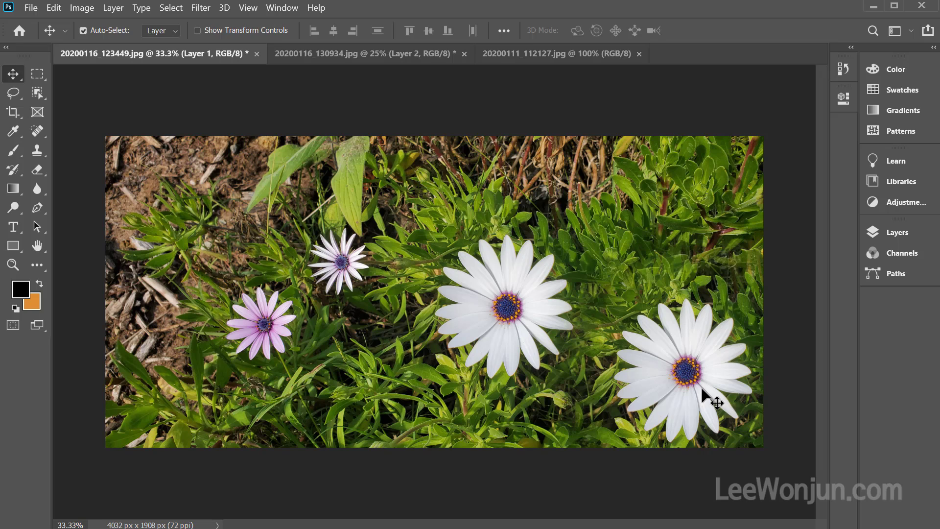
# - Draw a Lasso selection with a 100 px feather around the small pink flower
pyautogui.click(243, 274)
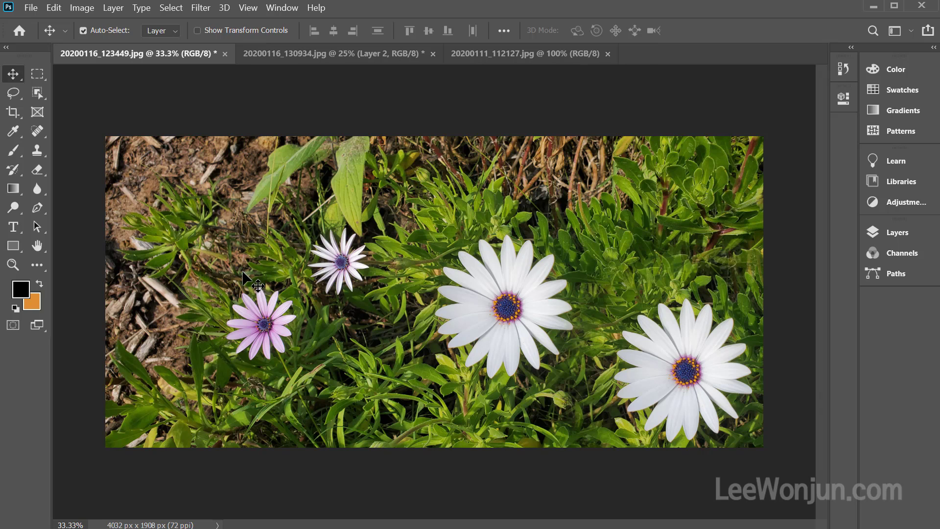
pyautogui.click(15, 94)
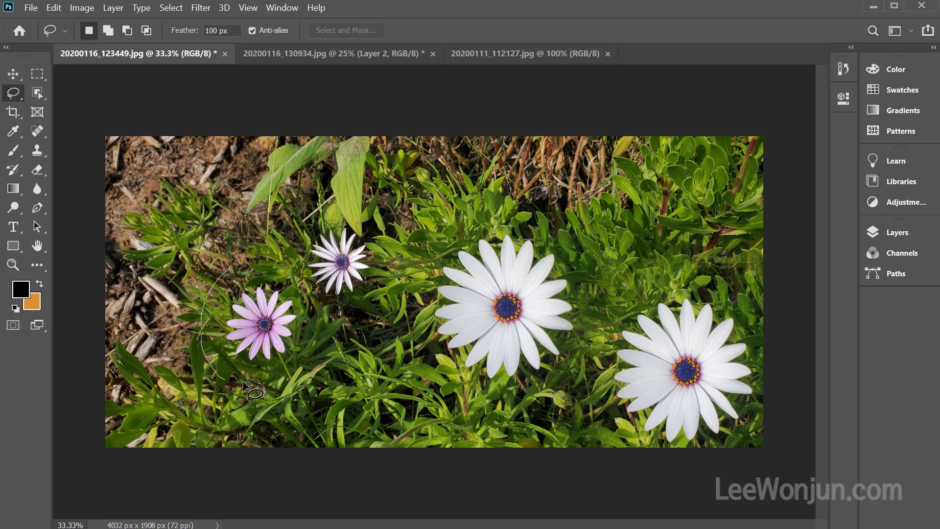
pyautogui.moveTo(242, 381)
pyautogui.mouseDown()
pyautogui.moveTo(318, 345)
pyautogui.moveTo(318, 315)
pyautogui.moveTo(306, 288)
pyautogui.moveTo(272, 267)
pyautogui.moveTo(226, 270)
pyautogui.mouseUp()
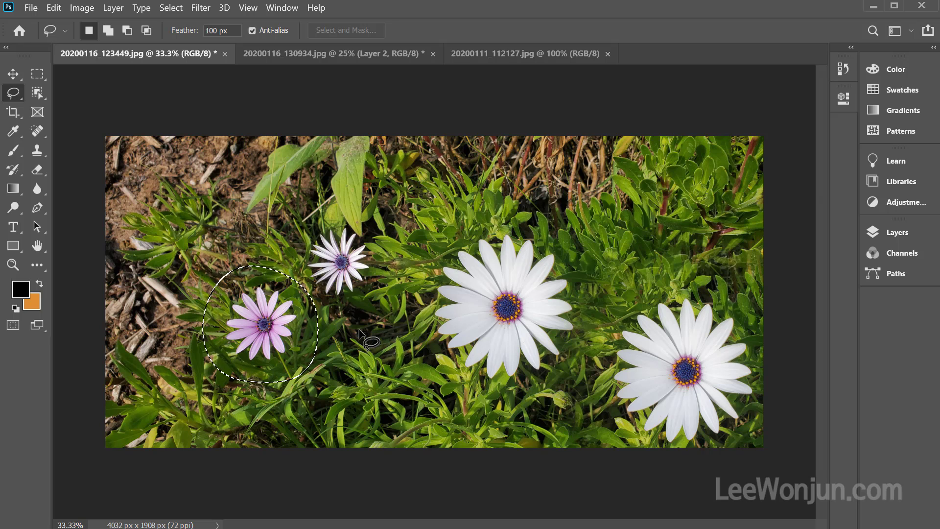
# - Try pasting the large white flower over the selected pink flower, and undo the paste
pyautogui.hotkey('ctrl', 'shift', 'alt', 'v')
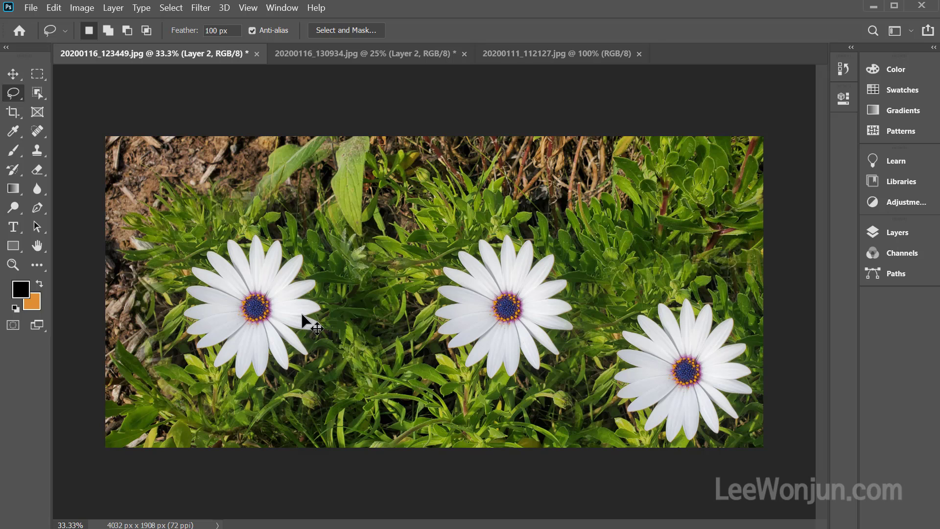
pyautogui.hotkey('ctrl', 'z')
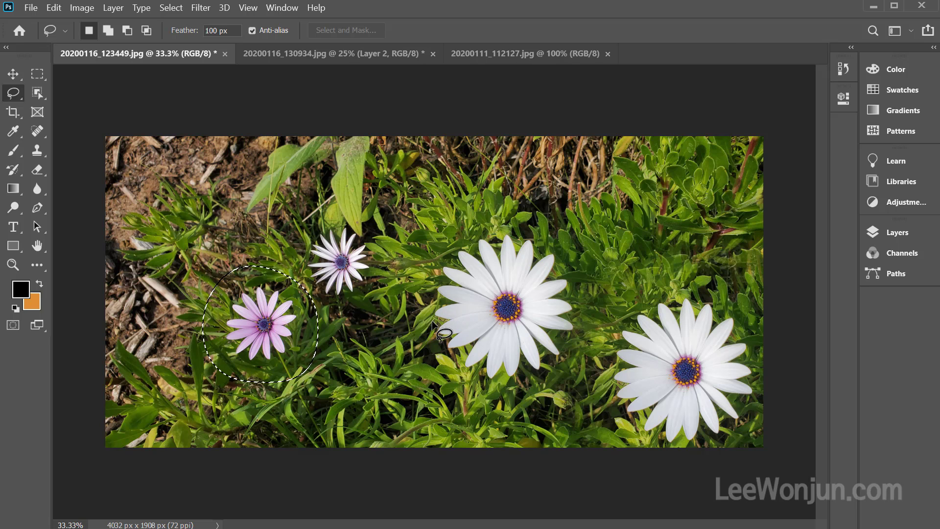
# - Display the layer list and make the Background layer active, keeping the selection around the pink flower
pyautogui.click(892, 232)
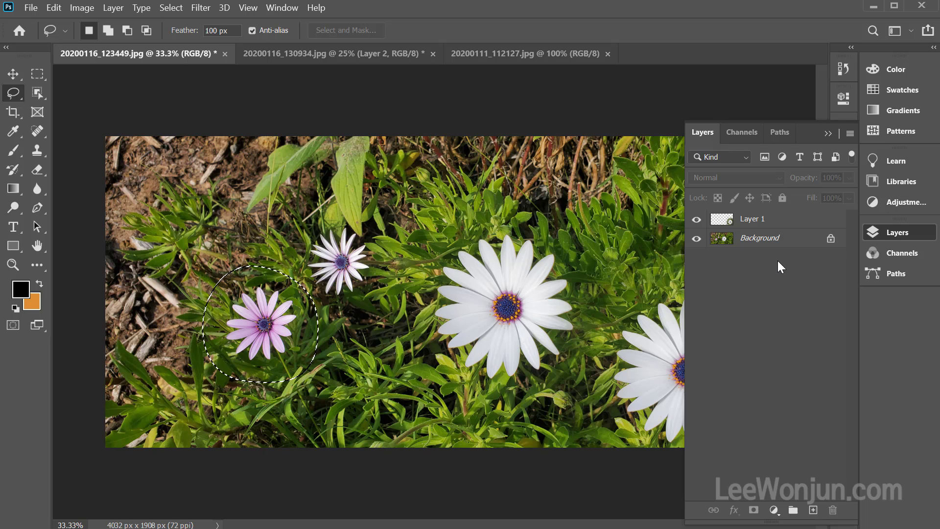
pyautogui.click(750, 241)
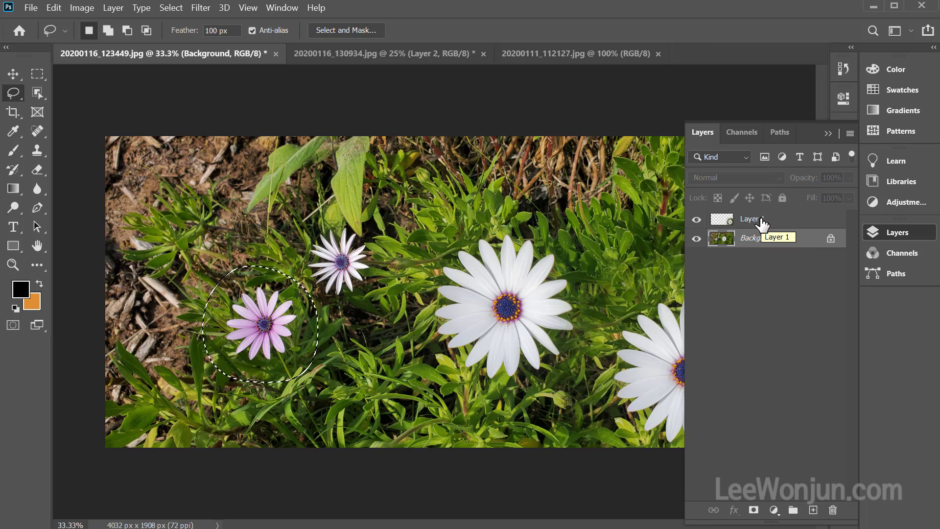
# - Make Layer 1 active and try to copy the area inside the pink flower selection
pyautogui.click(762, 223)
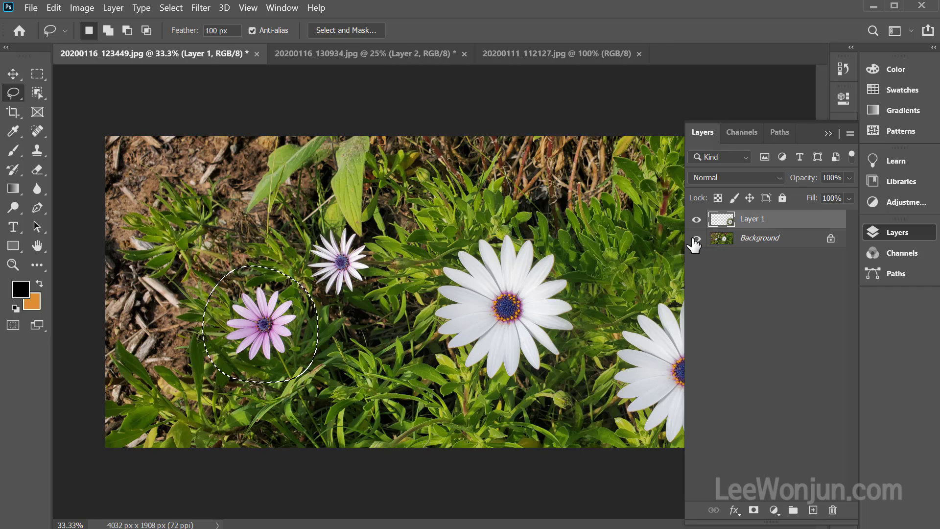
pyautogui.hotkey('ctrl', 'c')
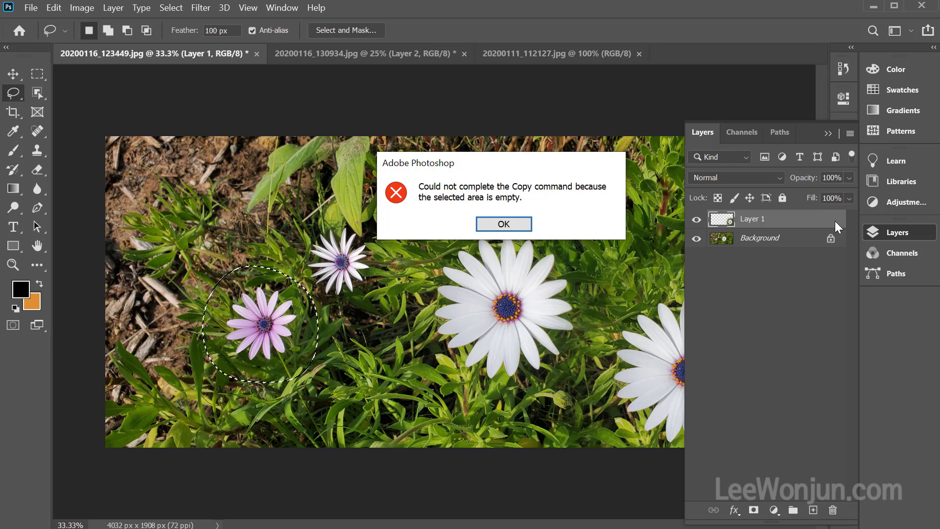
pyautogui.click(515, 221)
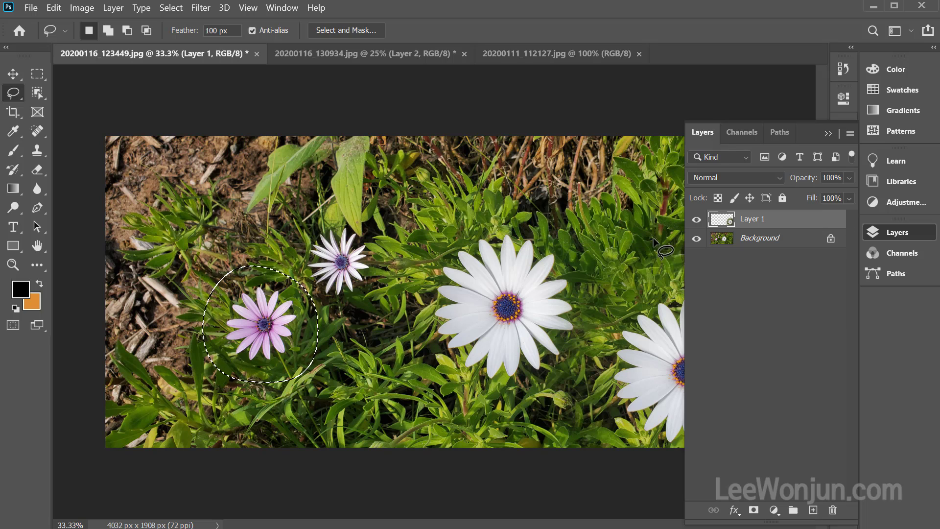
# - Hide the Background layer to compare Layer 1's content inside the selection and around the white flower, and show the Background again
pyautogui.click(697, 239)
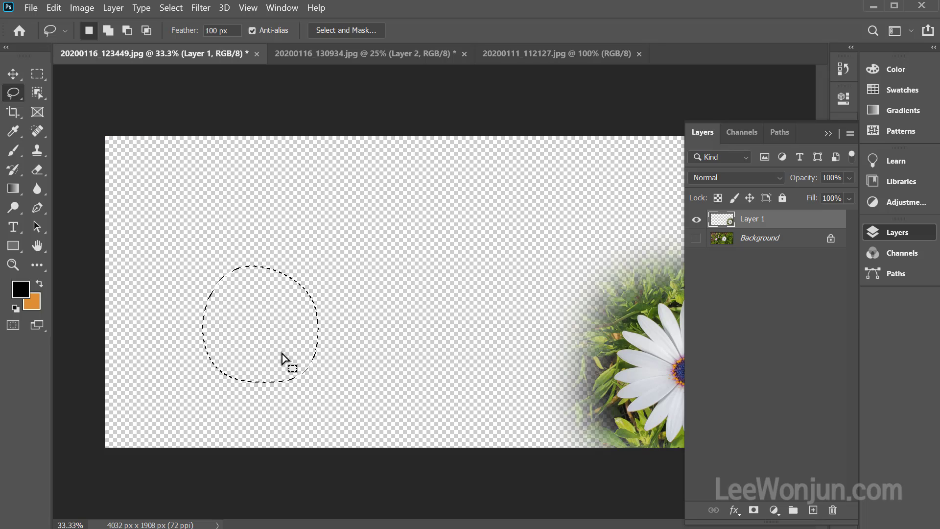
pyautogui.moveTo(293, 376)
pyautogui.mouseDown()
pyautogui.moveTo(235, 384)
pyautogui.moveTo(206, 300)
pyautogui.moveTo(317, 291)
pyautogui.moveTo(308, 371)
pyautogui.mouseUp()
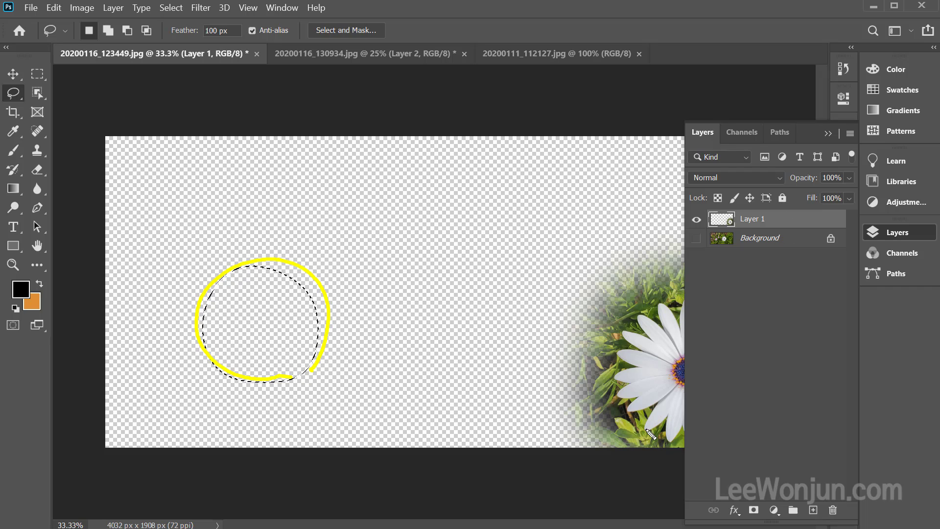
pyautogui.moveTo(658, 428)
pyautogui.mouseDown()
pyautogui.moveTo(667, 285)
pyautogui.moveTo(639, 421)
pyautogui.mouseUp()
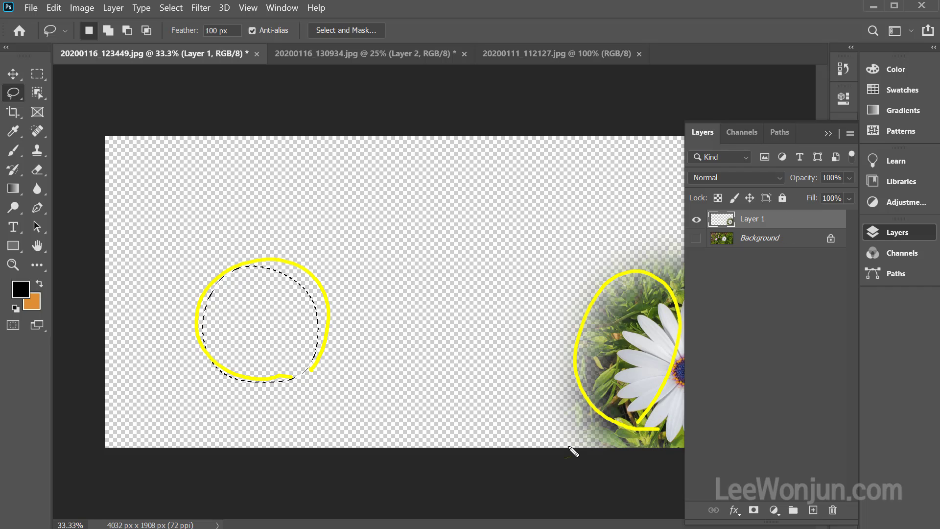
pyautogui.moveTo(230, 287)
pyautogui.mouseDown()
pyautogui.moveTo(226, 336)
pyautogui.moveTo(285, 317)
pyautogui.moveTo(299, 350)
pyautogui.mouseUp()
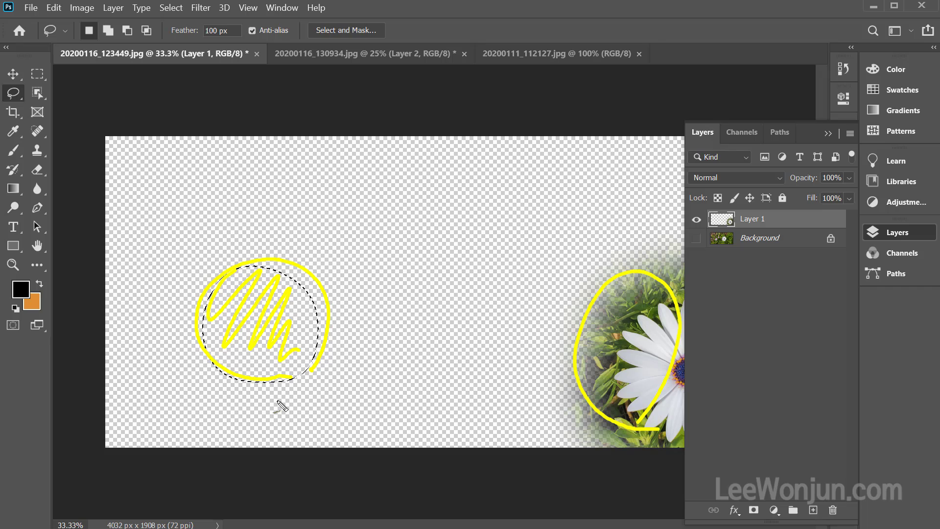
pyautogui.press('Escape')
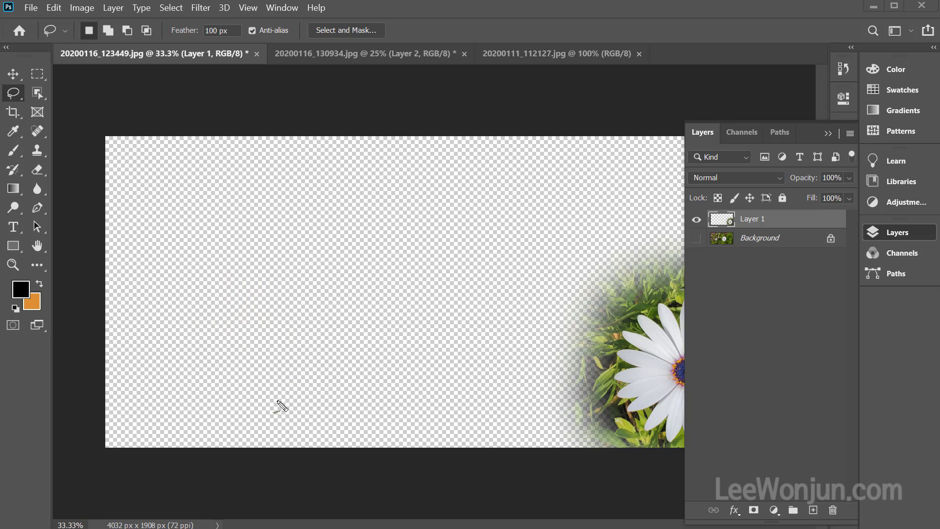
pyautogui.click(696, 238)
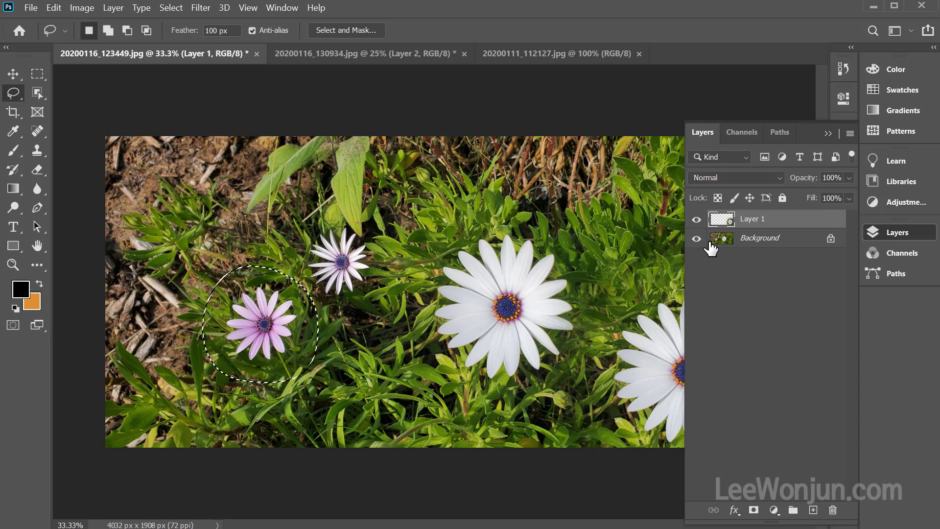
# - Duplicate the selected pink flower from the Background to a new layer and move the copy to the photo's upper middle
pyautogui.click(759, 240)
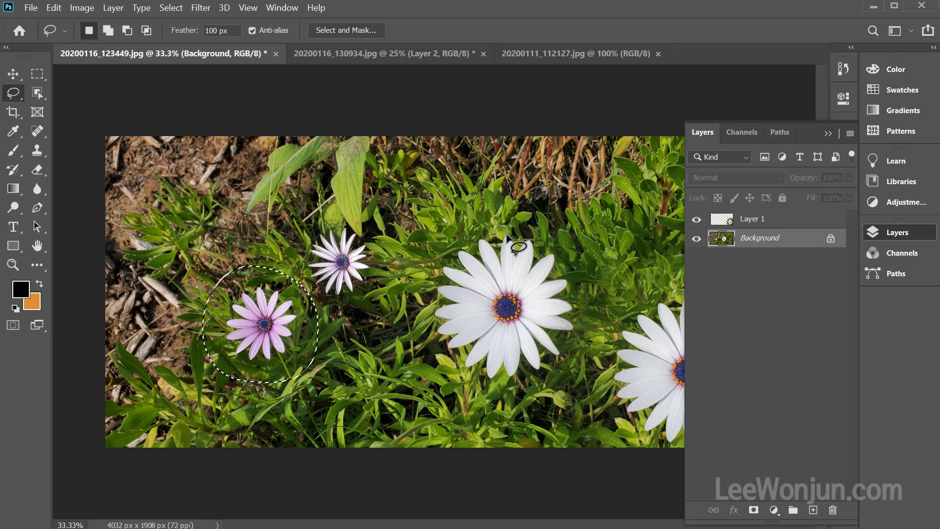
pyautogui.hotkey('ctrl', 'j')
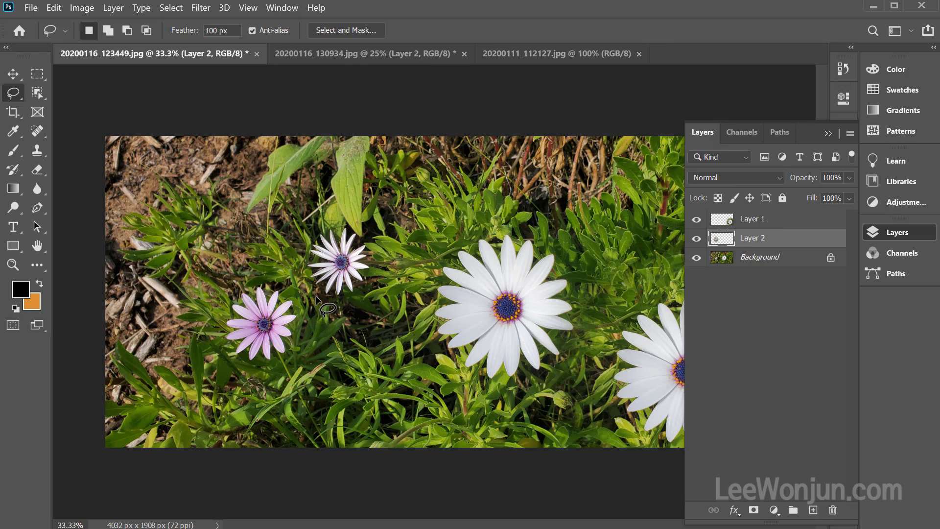
pyautogui.press('v')
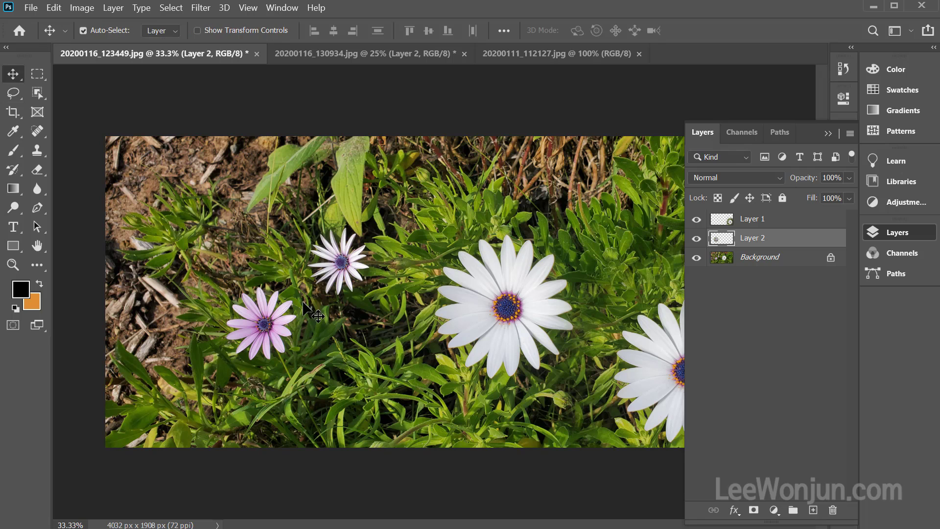
pyautogui.moveTo(355, 252)
pyautogui.mouseDown()
pyautogui.moveTo(350, 320)
pyautogui.moveTo(477, 201)
pyautogui.moveTo(429, 197)
pyautogui.mouseUp()
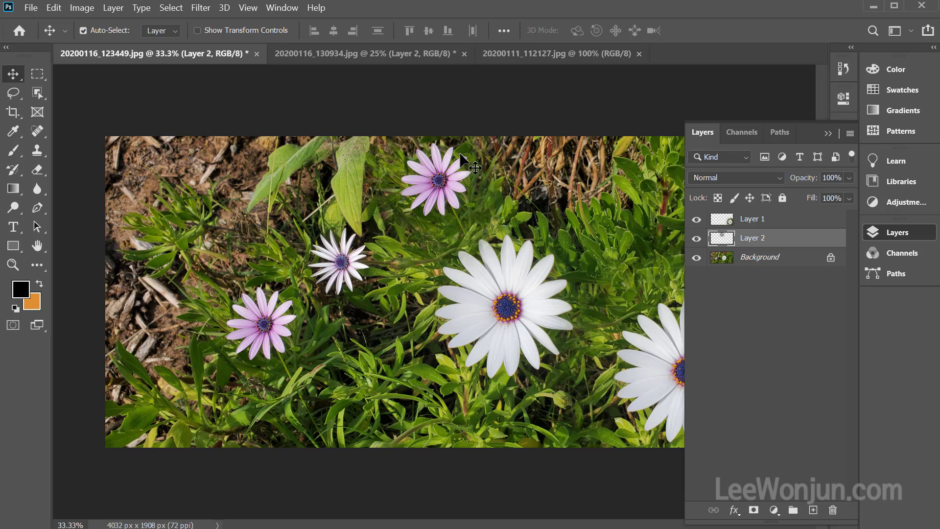
# - In 20200116_130934.jpg, select an irregular straight-sided area of the sky with the Polygonal Lasso tool at 0 px feather
pyautogui.click(6, 96)
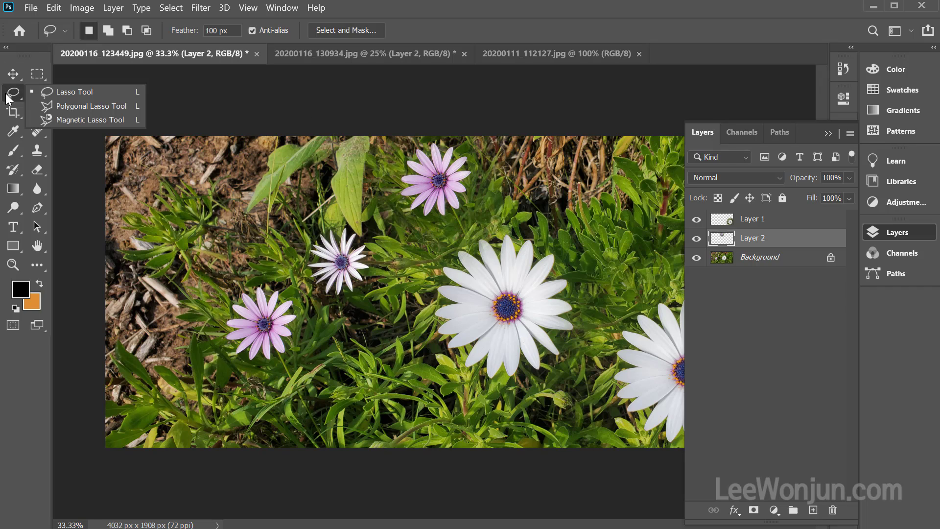
pyautogui.click(81, 111)
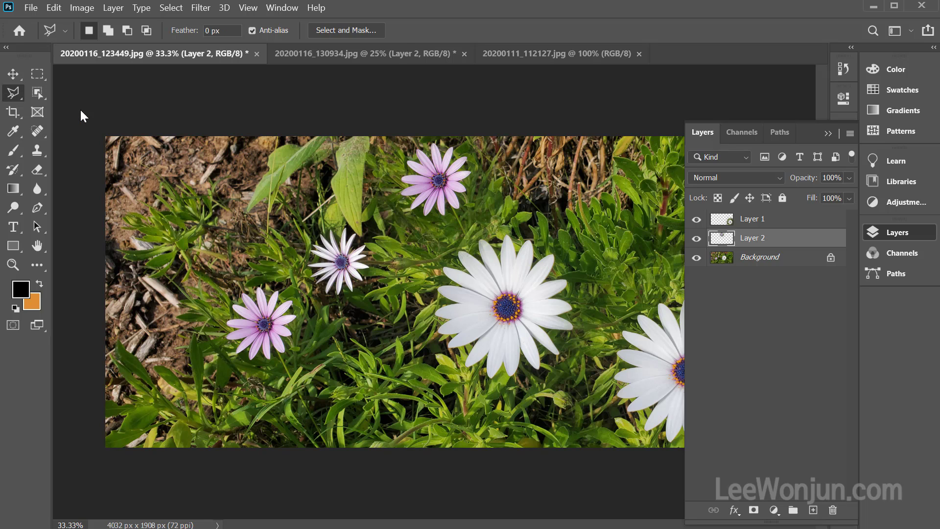
pyautogui.click(390, 55)
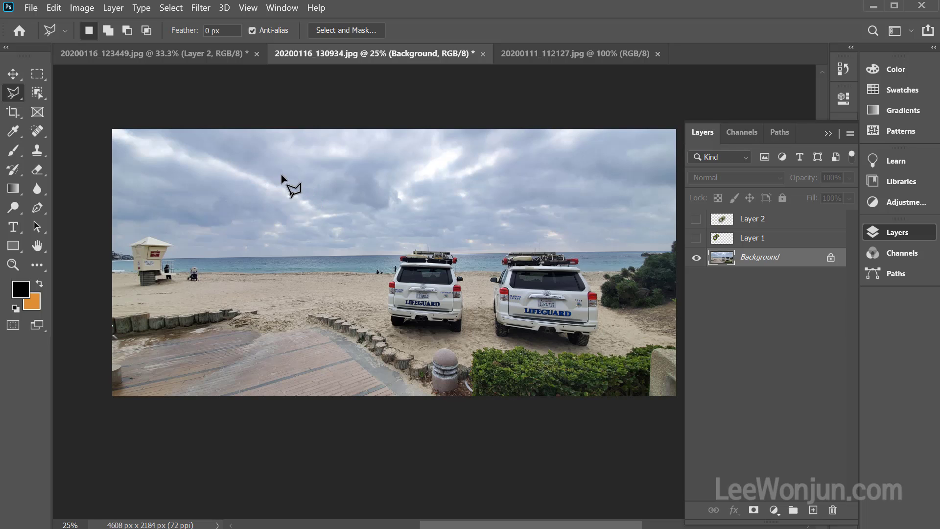
pyautogui.click(265, 175)
pyautogui.click(211, 189)
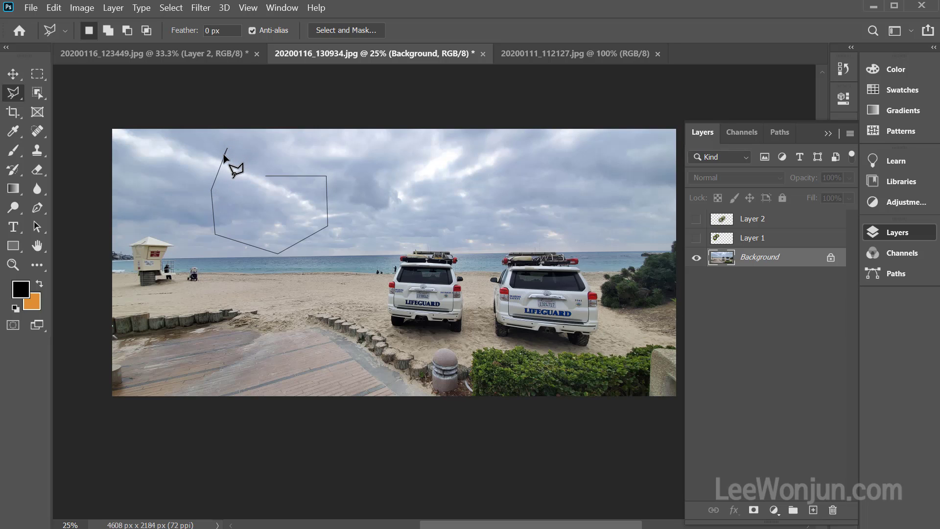
pyautogui.click(263, 174)
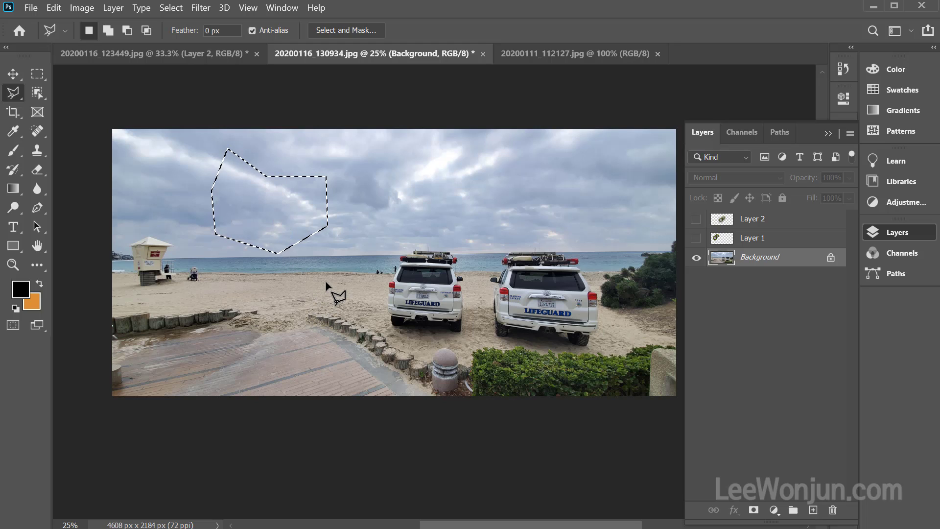
# - Draw a Polygonal Lasso selection in the sky with long straight edges that cross one another
pyautogui.click(305, 155)
pyautogui.click(356, 236)
pyautogui.click(227, 216)
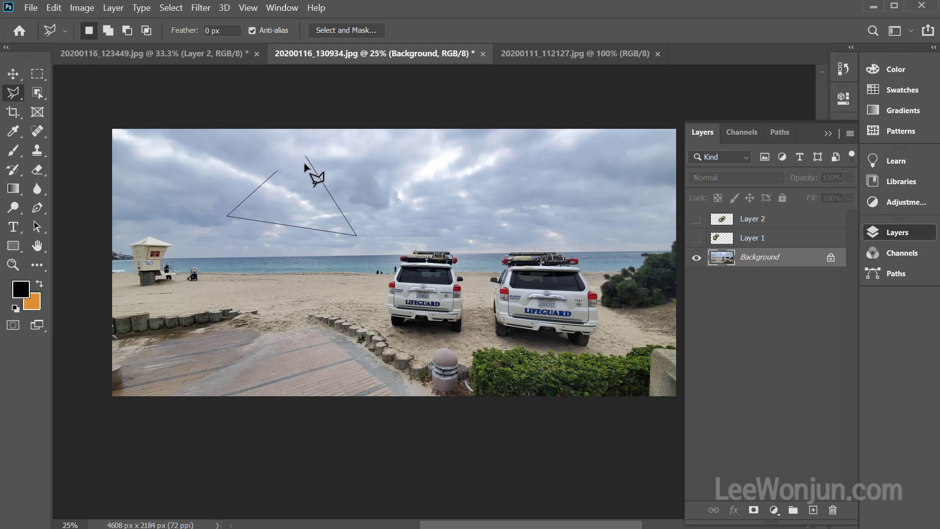
pyautogui.click(328, 139)
pyautogui.click(338, 198)
pyautogui.click(289, 137)
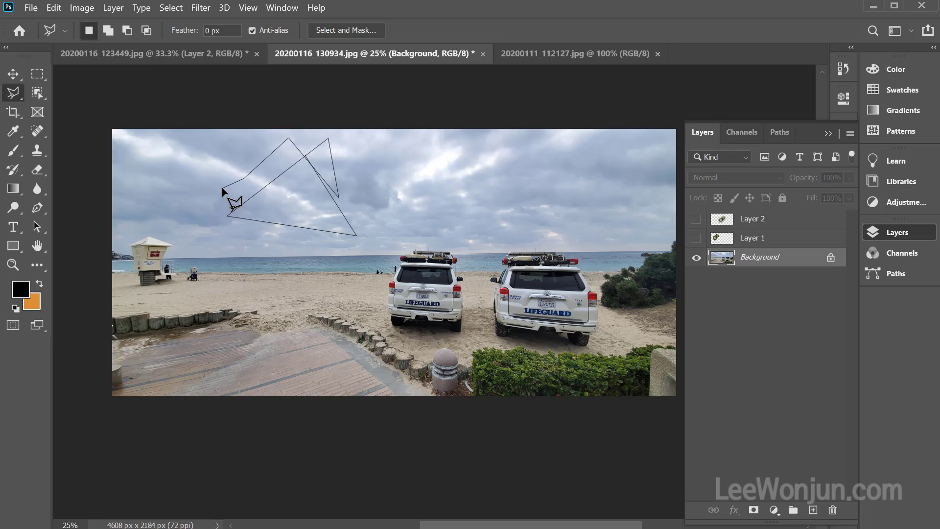
pyautogui.click(263, 175)
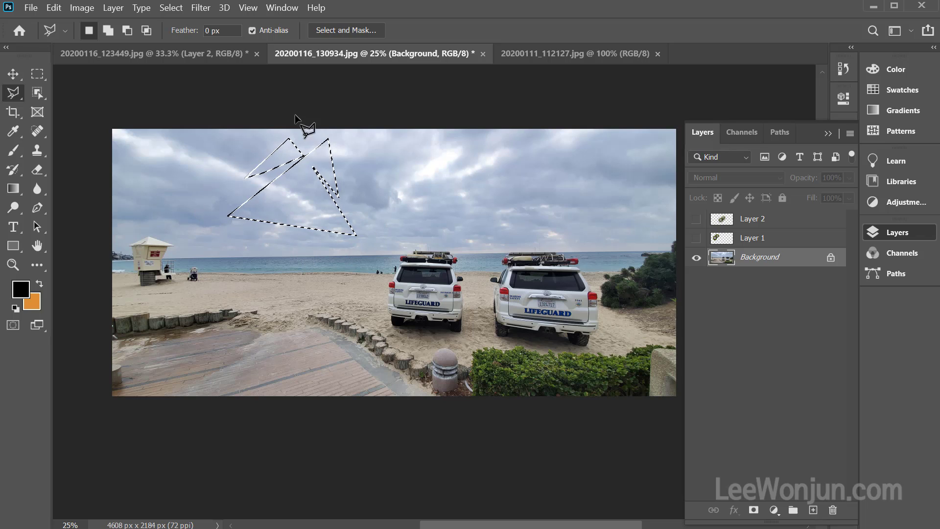
# - Draw a closed four-sided Polygonal Lasso selection in the middle of the sky, and deselect it
pyautogui.click(400, 149)
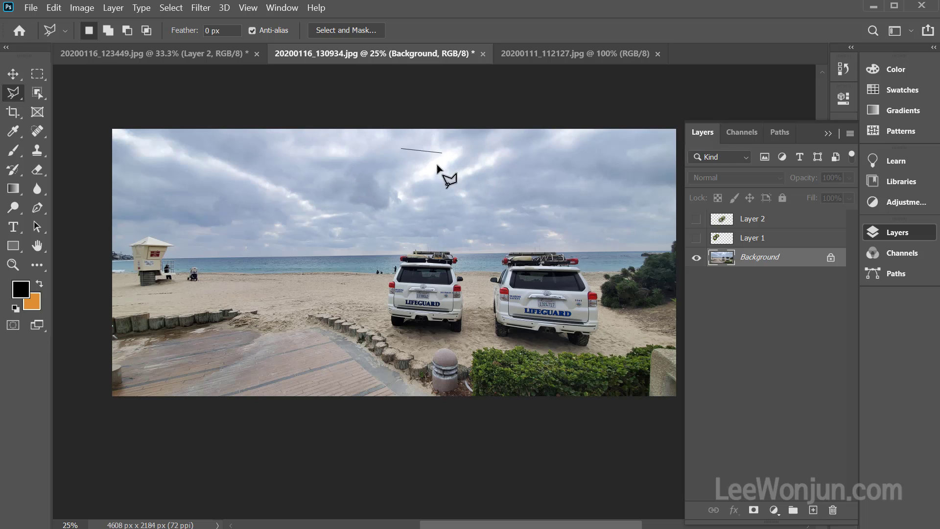
pyautogui.click(445, 201)
pyautogui.click(348, 218)
pyautogui.click(311, 167)
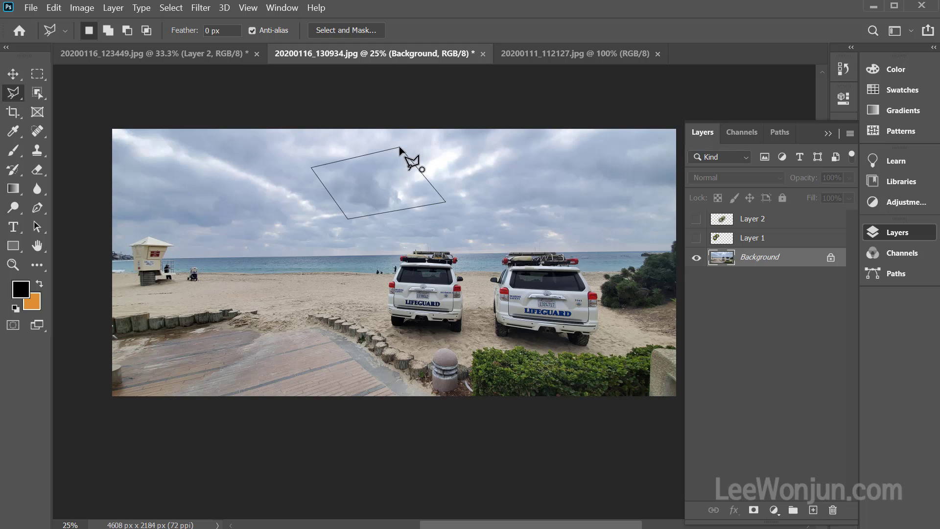
pyautogui.click(399, 147)
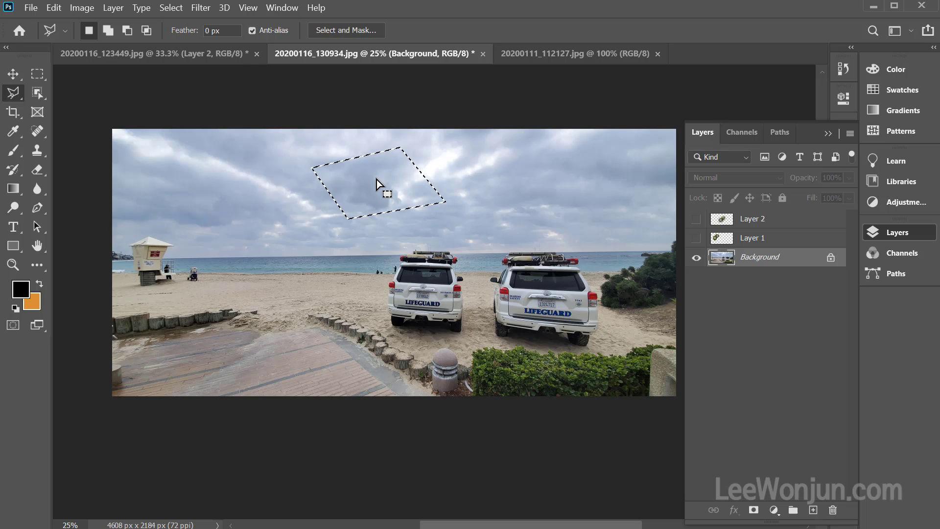
pyautogui.hotkey('ctrl', 'd')
# - Start a Polygonal Lasso outline of the lifeguard tower from the roof peak, down the left side to the cabin's lower-left corner
pyautogui.moveTo(150, 255); pyautogui.dragTo(232, 289)
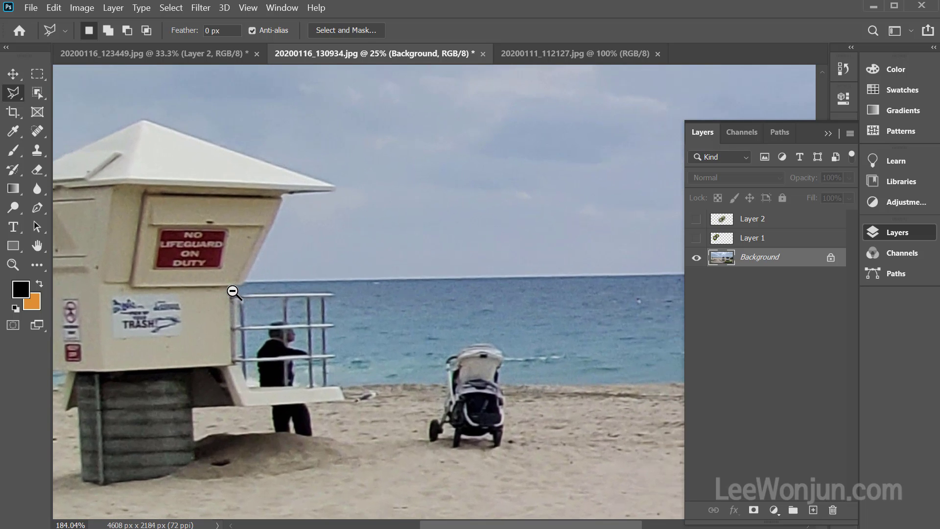
pyautogui.moveTo(159, 253); pyautogui.dragTo(298, 238)
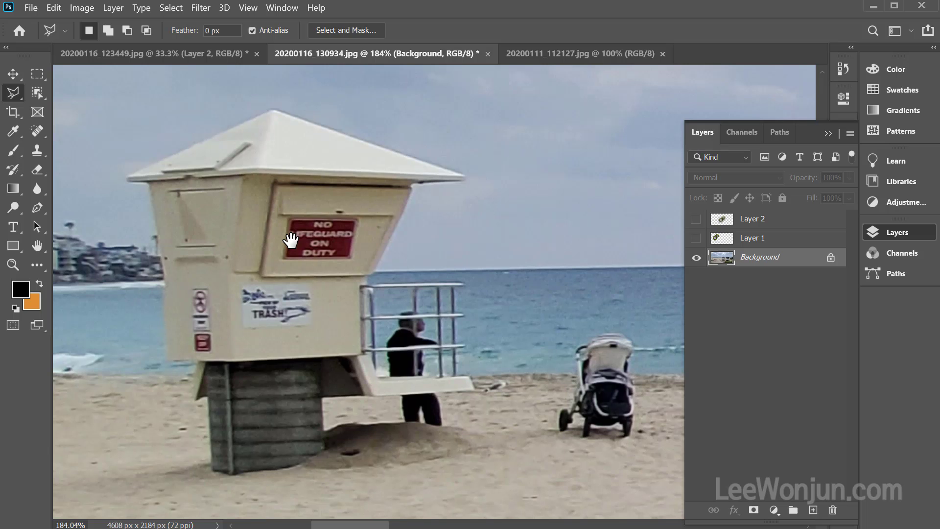
pyautogui.moveTo(266, 204); pyautogui.dragTo(306, 225)
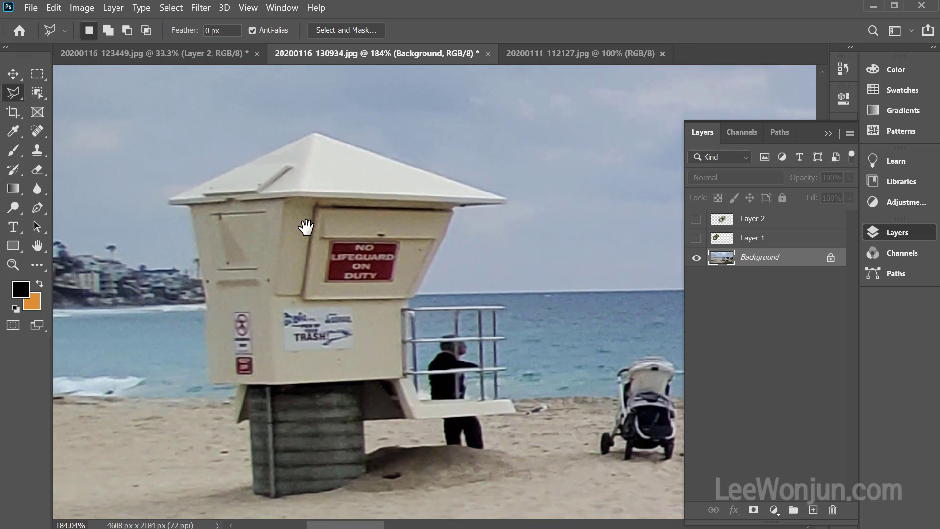
pyautogui.moveTo(299, 162)
pyautogui.mouseDown()
pyautogui.moveTo(335, 206)
pyautogui.moveTo(323, 199)
pyautogui.mouseUp()
pyautogui.click(333, 95)
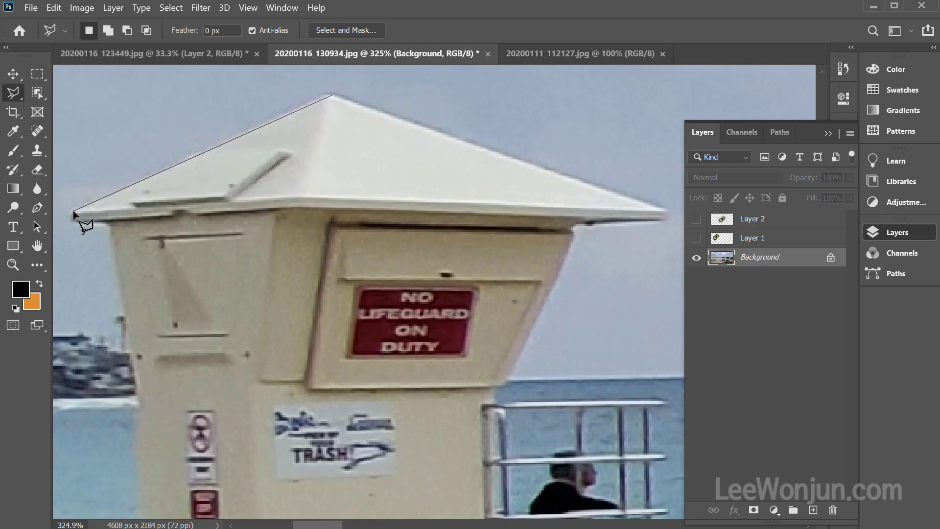
pyautogui.click(108, 222)
pyautogui.click(126, 319)
pyautogui.moveTo(220, 435); pyautogui.dragTo(255, 189)
pyautogui.click(191, 288)
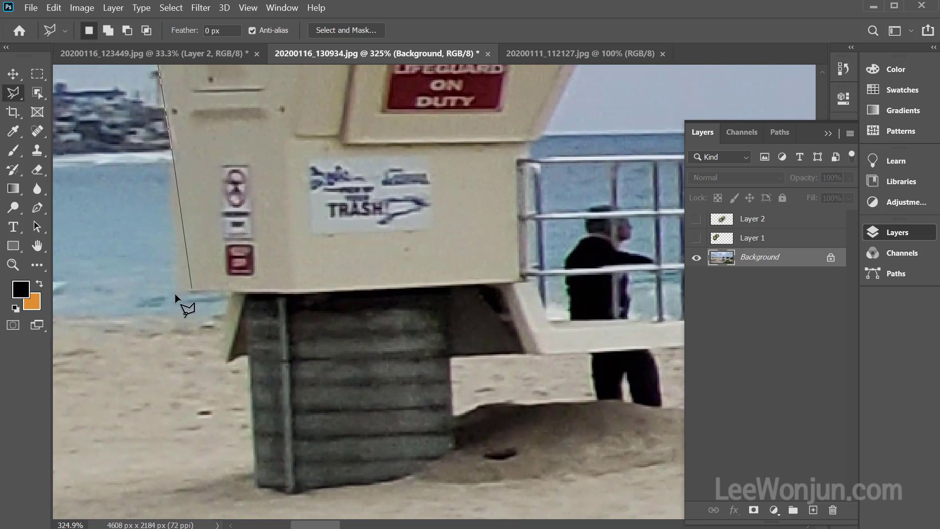
pyautogui.click(176, 288)
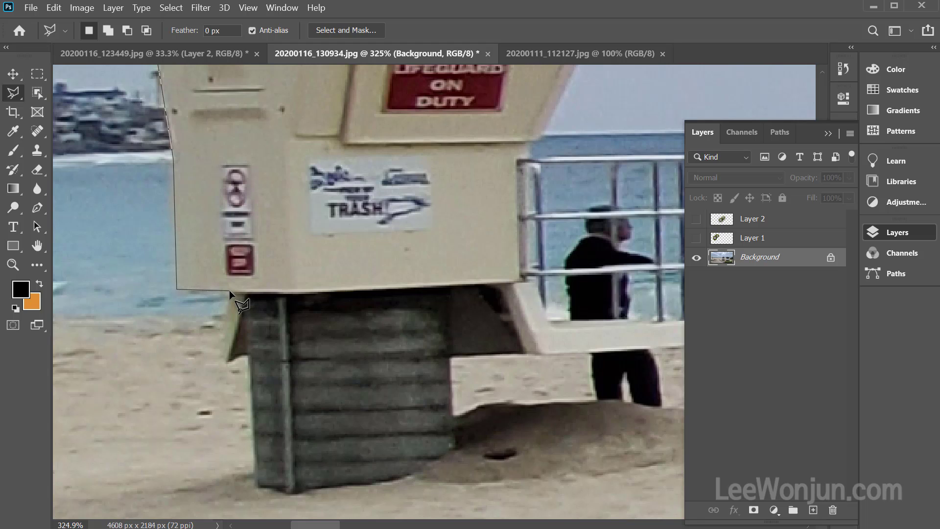
# - Continue the tower outline around the left bracket under the cabin to the support pillar, removing the stray points placed across the pillar
pyautogui.click(229, 290)
pyautogui.click(245, 352)
pyautogui.click(321, 363)
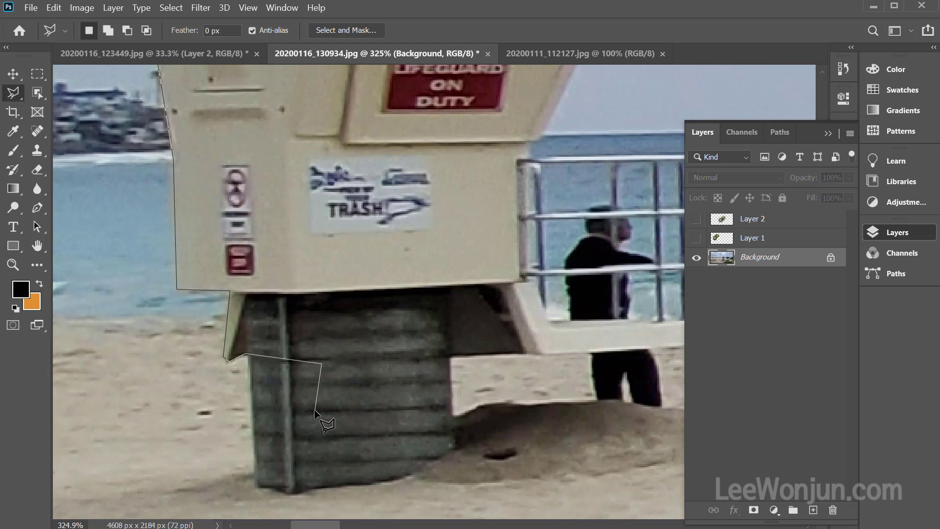
pyautogui.click(272, 429)
pyautogui.press('BackSpace')
pyautogui.press('BackSpace')
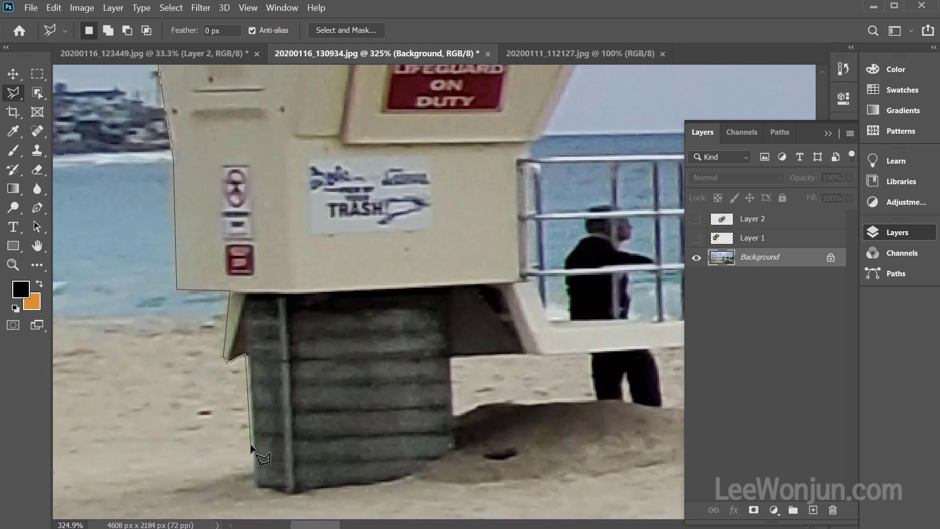
pyautogui.click(249, 354)
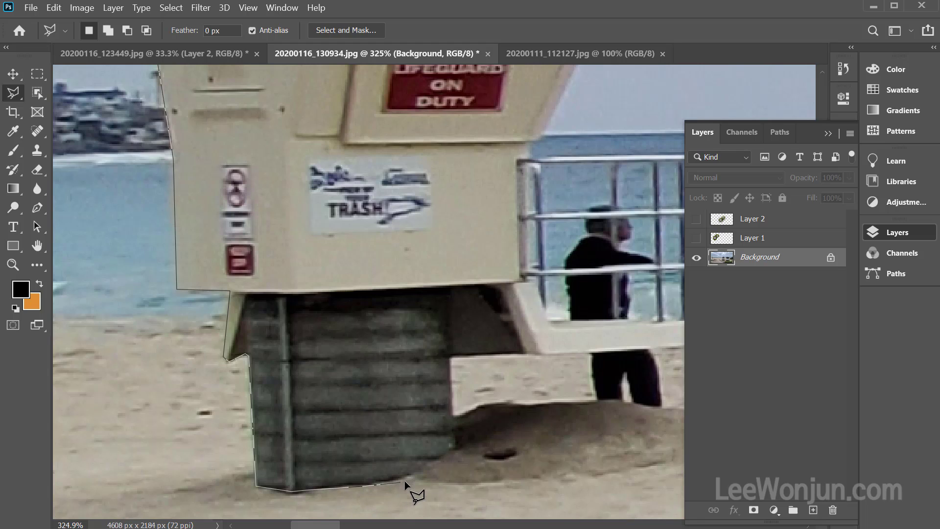
# - Continue the tower outline up the support pillar's right side, along the deck's underside and around the outer edge of the railing
pyautogui.click(451, 462)
pyautogui.click(449, 358)
pyautogui.moveTo(520, 318)
pyautogui.mouseDown()
pyautogui.moveTo(453, 342)
pyautogui.moveTo(398, 394)
pyautogui.mouseUp()
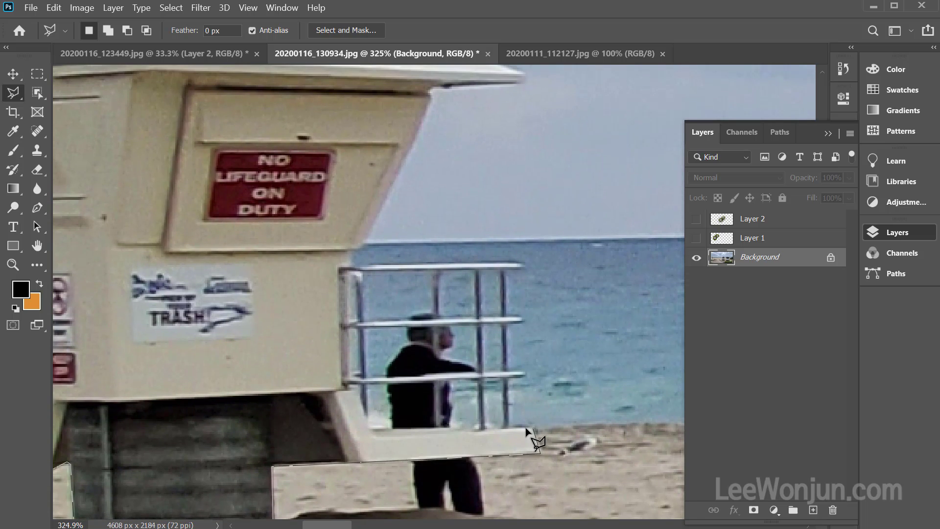
pyautogui.click(508, 425)
pyautogui.click(526, 374)
pyautogui.click(523, 262)
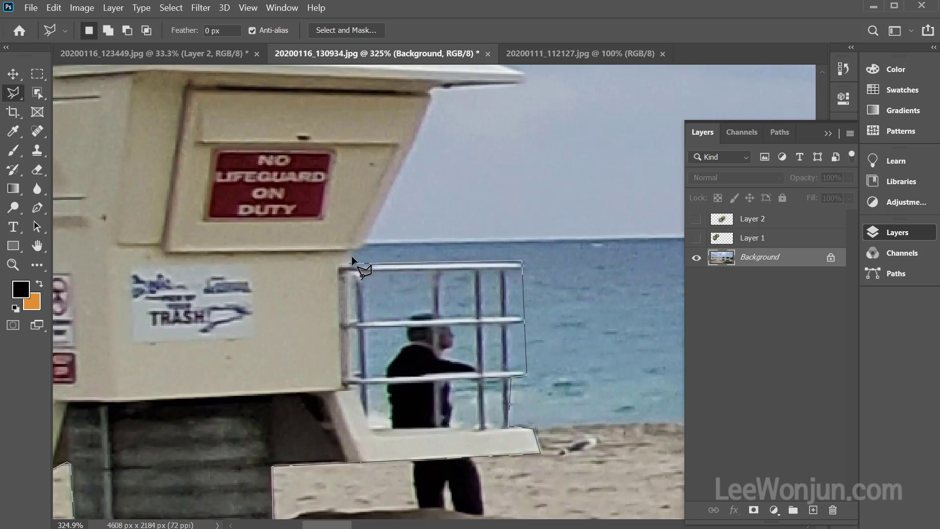
# - Outline the cabin's right wall and the roof's right overhang, and close the tower selection at the roof peak
pyautogui.click(430, 89)
pyautogui.click(525, 83)
pyautogui.moveTo(437, 101); pyautogui.dragTo(535, 452)
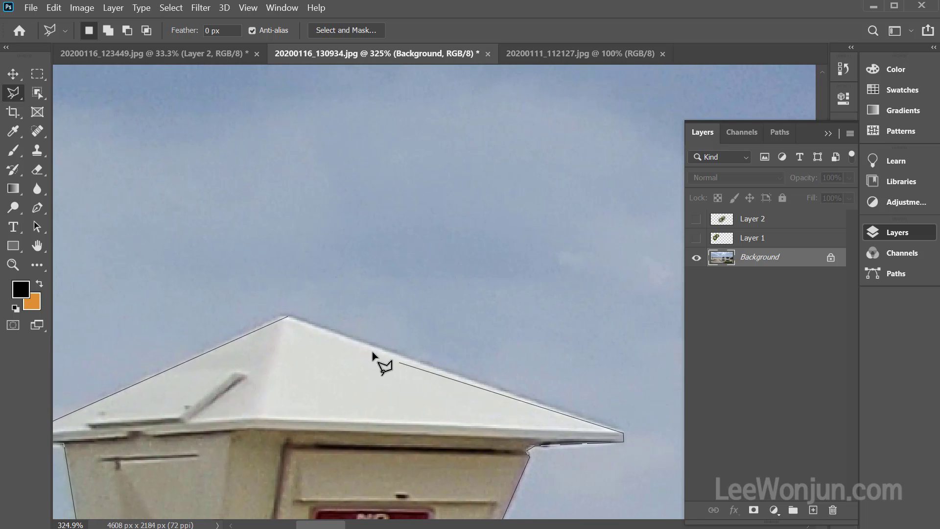
pyautogui.click(288, 316)
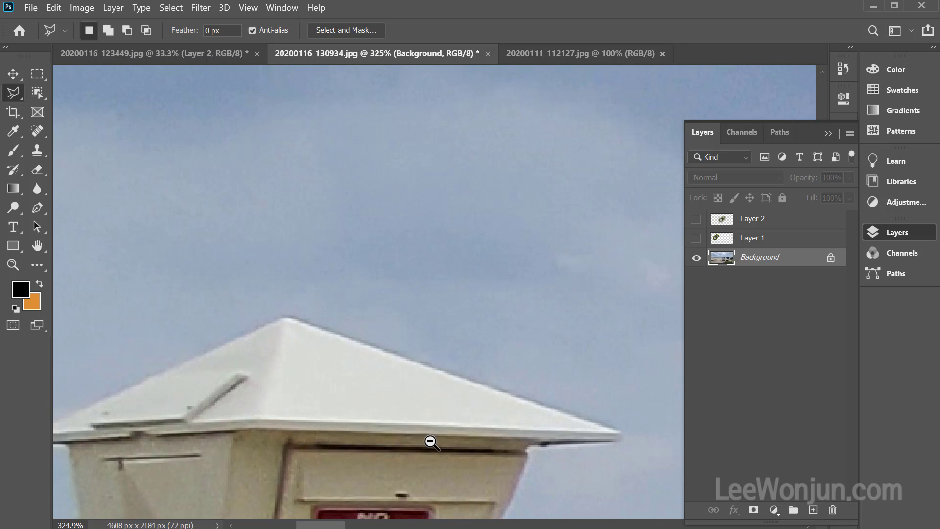
# - Copy the selected lifeguard tower to a new layer and move the copy onto the sand to the right of the stroller
pyautogui.moveTo(431, 442)
pyautogui.mouseDown()
pyautogui.moveTo(440, 314)
pyautogui.moveTo(278, 193)
pyautogui.moveTo(220, 204)
pyautogui.mouseUp()
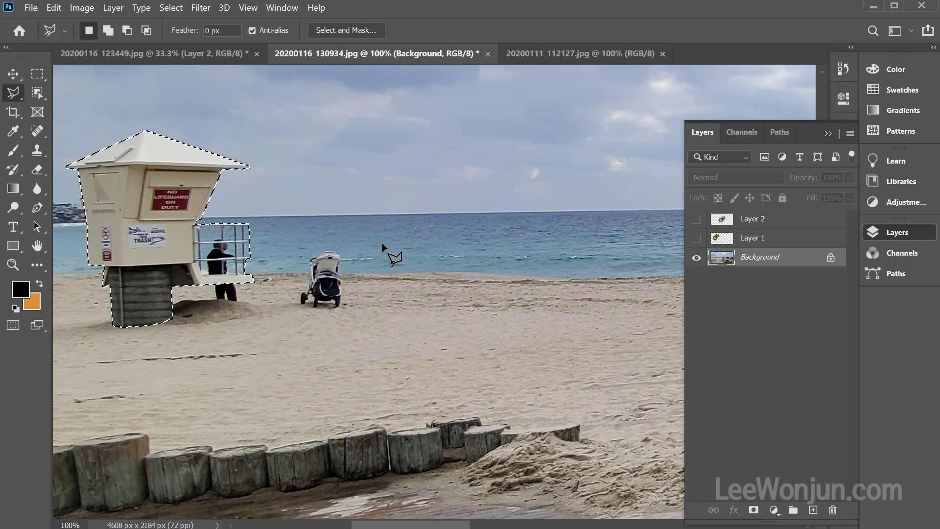
pyautogui.hotkey('ctrl', 'j')
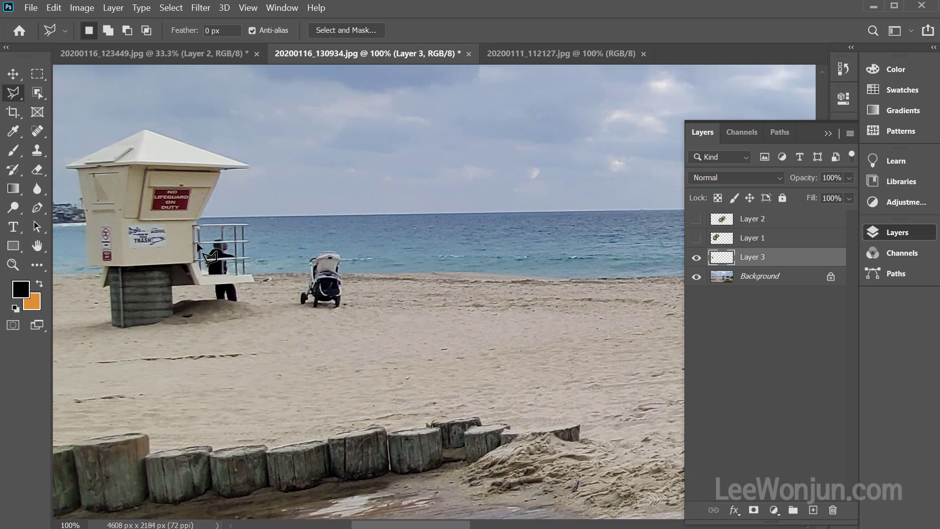
pyautogui.press('v')
pyautogui.moveTo(146, 239); pyautogui.dragTo(424, 242)
pyautogui.keyDown('ctrl'); pyautogui.keyDown('alt'); pyautogui.click(533, 333); pyautogui.keyUp('alt'); pyautogui.keyUp('ctrl')
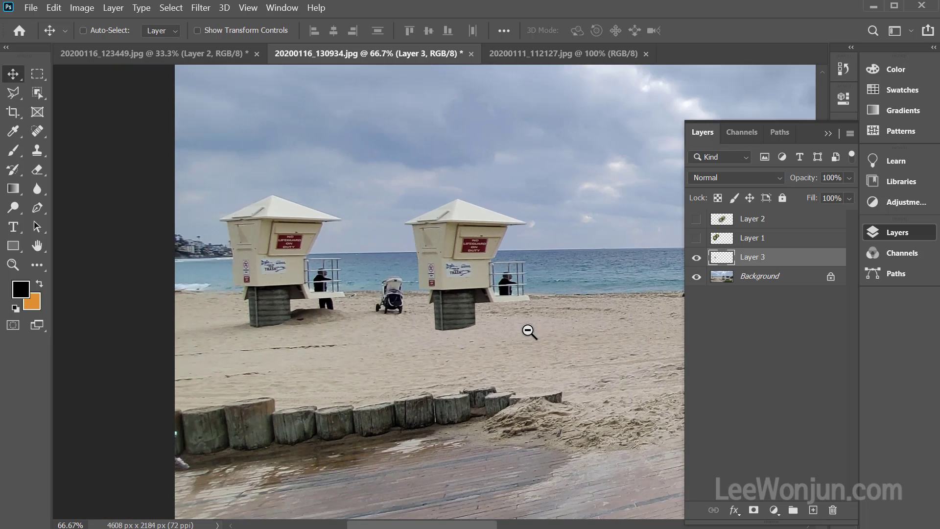
pyautogui.keyDown('ctrl'); pyautogui.keyDown('alt'); pyautogui.click(532, 333); pyautogui.keyUp('alt'); pyautogui.keyUp('ctrl')
pyautogui.moveTo(593, 331); pyautogui.dragTo(460, 331)
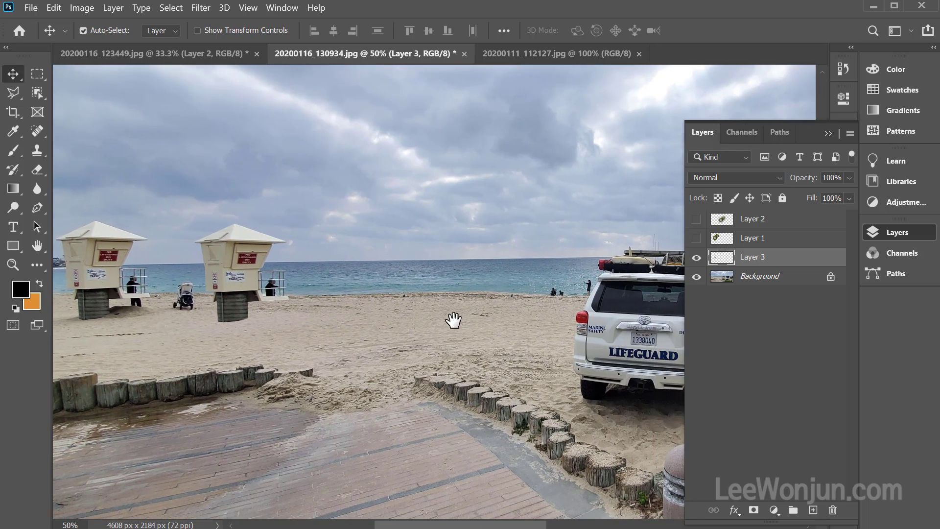
pyautogui.keyDown('alt'); pyautogui.click(443, 321); pyautogui.keyUp('alt')
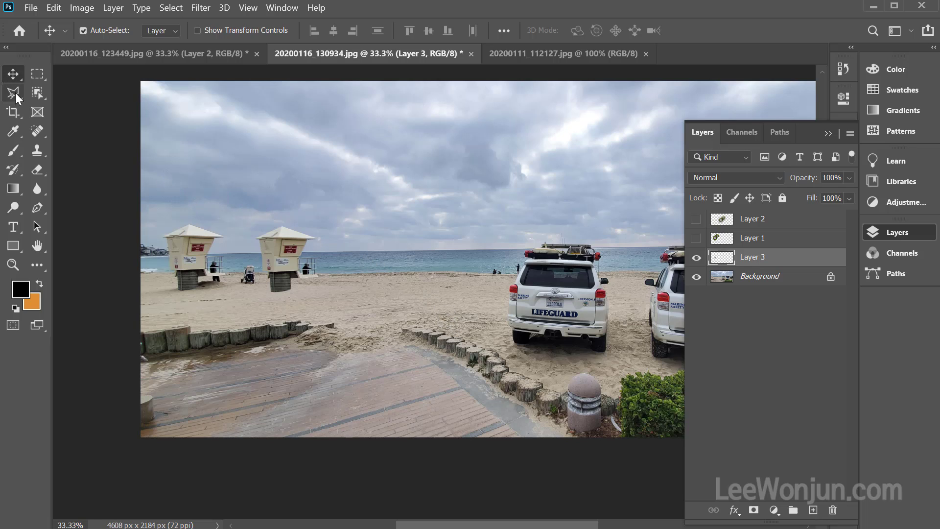
# - Switch to the flag photo 20200111_112127.jpg, clear its existing selection and choose the Magnetic Lasso tool
pyautogui.click(529, 52)
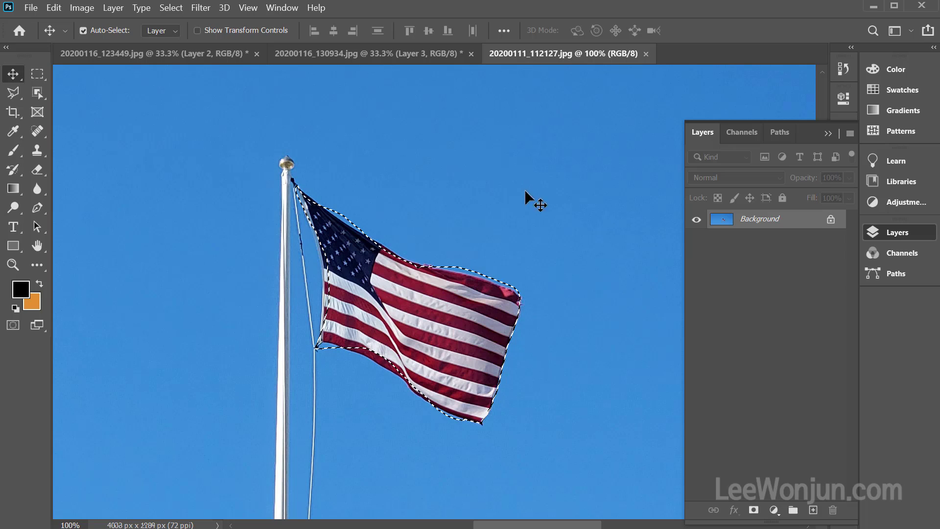
pyautogui.hotkey('ctrl', 'd')
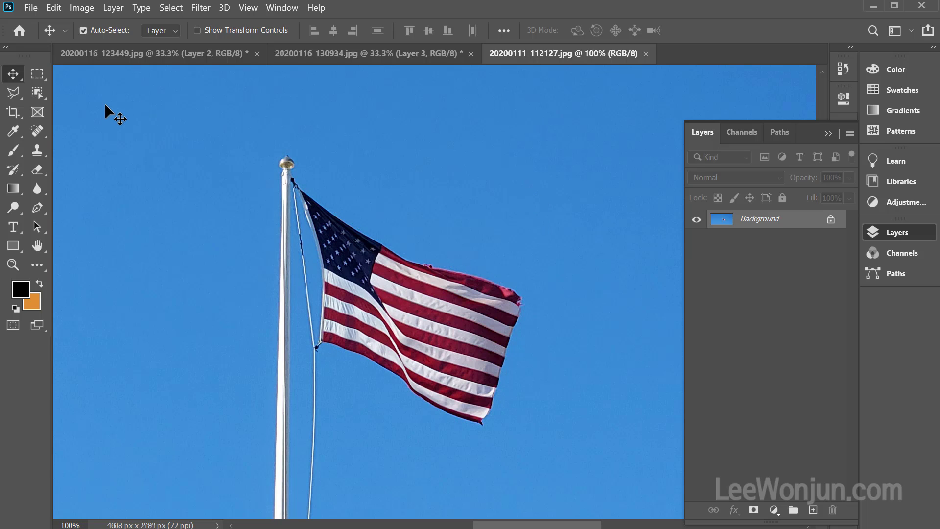
pyautogui.click(12, 94)
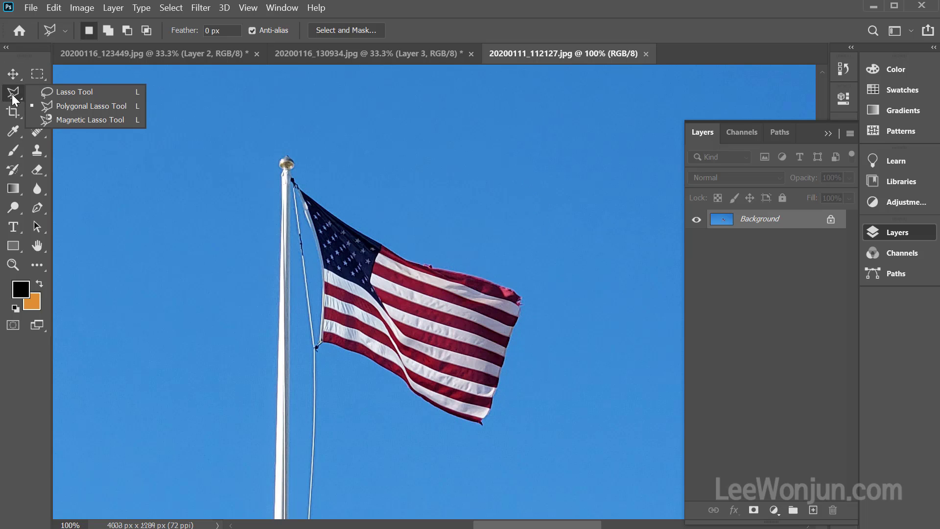
pyautogui.click(83, 119)
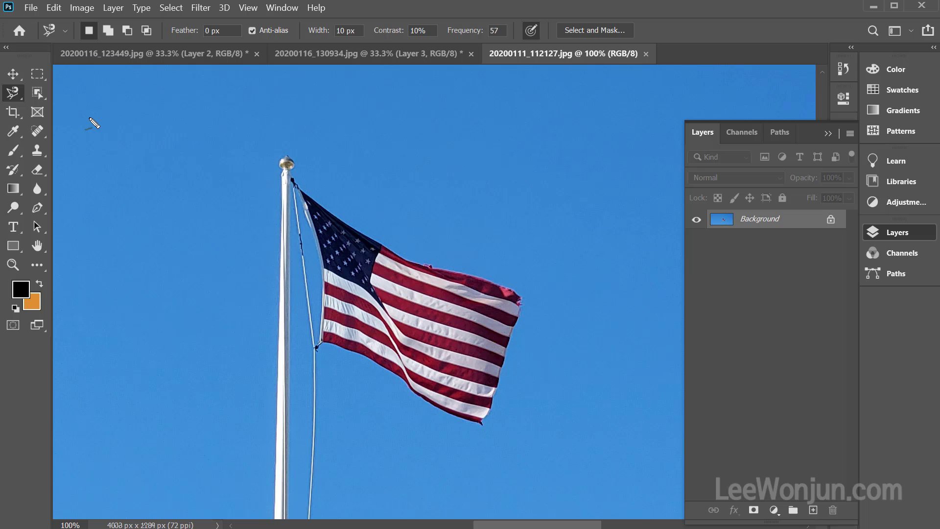
pyautogui.moveTo(421, 185)
pyautogui.mouseDown()
pyautogui.moveTo(452, 224)
pyautogui.moveTo(403, 185)
pyautogui.mouseUp()
pyautogui.moveTo(402, 285)
pyautogui.mouseDown()
pyautogui.moveTo(379, 290)
pyautogui.moveTo(399, 283)
pyautogui.mouseUp()
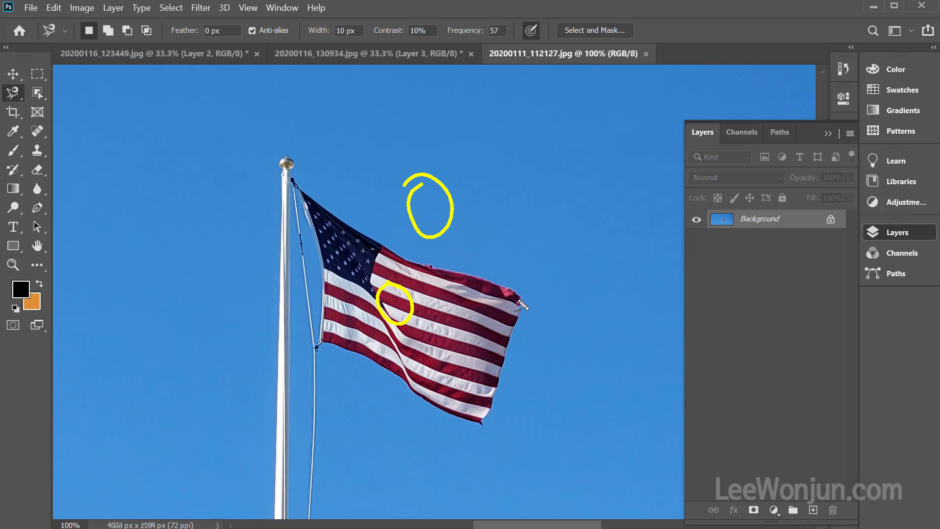
pyautogui.moveTo(519, 300)
pyautogui.mouseDown()
pyautogui.moveTo(487, 277)
pyautogui.moveTo(391, 259)
pyautogui.moveTo(290, 184)
pyautogui.moveTo(323, 250)
pyautogui.moveTo(319, 337)
pyautogui.moveTo(350, 341)
pyautogui.moveTo(423, 398)
pyautogui.moveTo(465, 415)
pyautogui.moveTo(492, 412)
pyautogui.moveTo(523, 293)
pyautogui.mouseUp()
pyautogui.press('Escape')
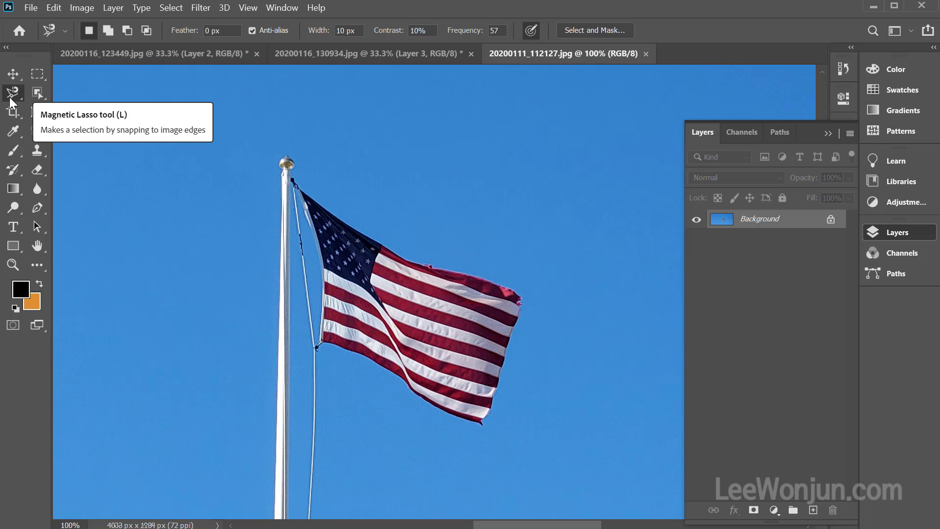
# - Trace the flag with the Magnetic Lasso from its upper-right corner along the top, left and bottom edges, deleting stray anchor points in the sky
pyautogui.click(521, 298)
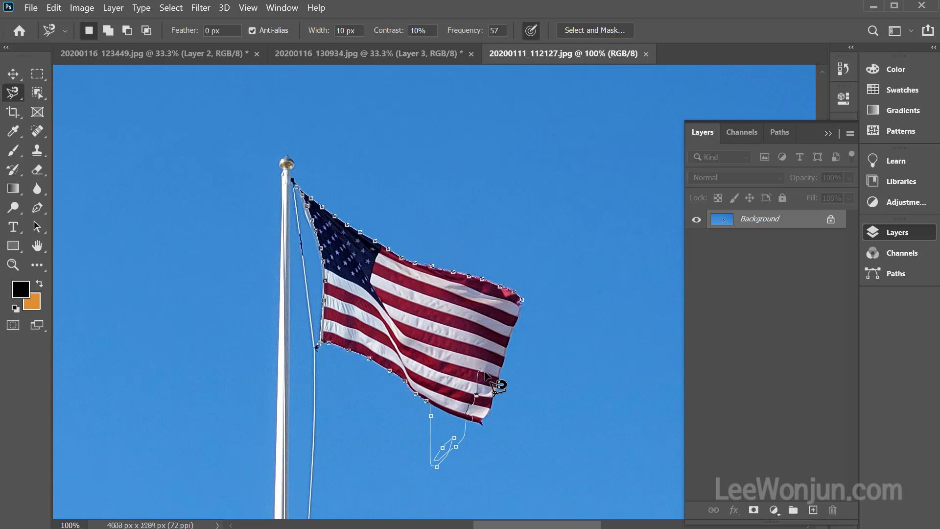
pyautogui.press('BackSpace')
pyautogui.press('BackSpace')
pyautogui.press('BackSpace')
pyautogui.press('BackSpace')
pyautogui.press('BackSpace')
pyautogui.press('BackSpace')
pyautogui.press('BackSpace')
pyautogui.press('BackSpace')
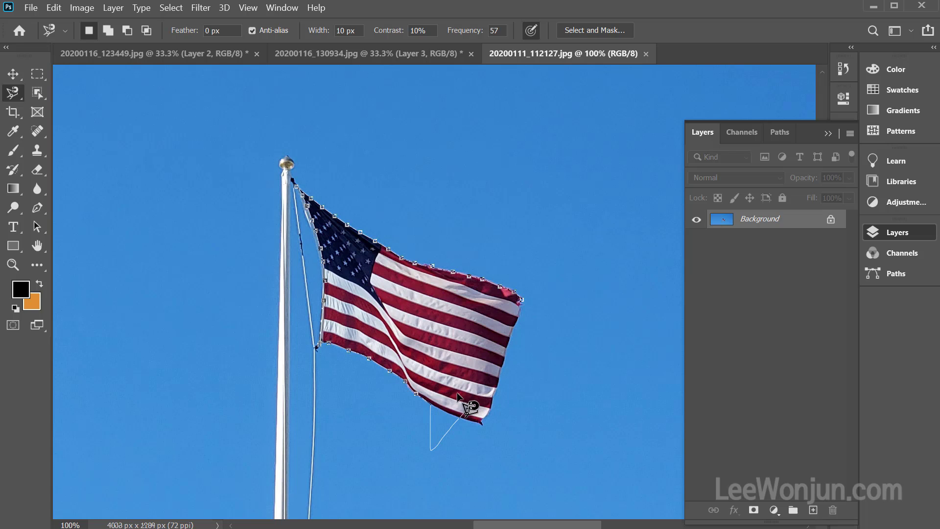
pyautogui.press('BackSpace')
pyautogui.press('BackSpace')
pyautogui.press('BackSpace')
pyautogui.press('BackSpace')
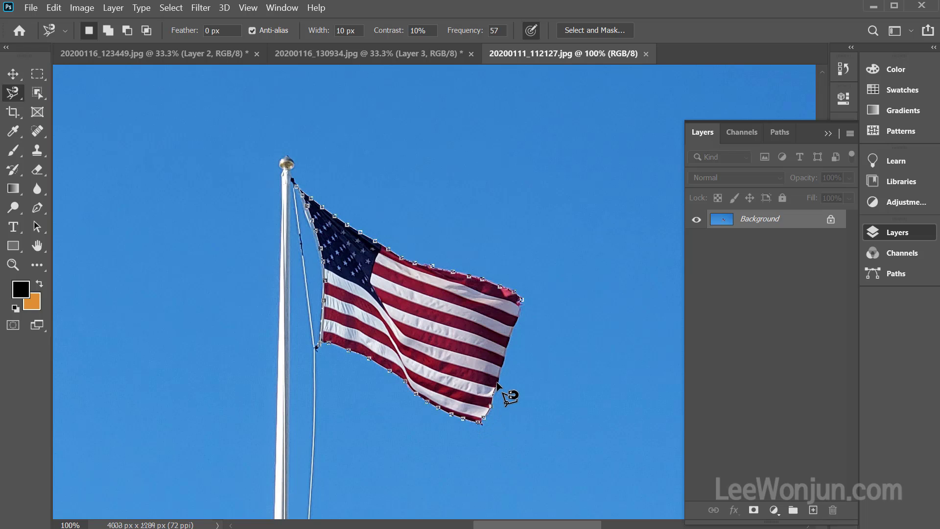
# - Correct the outline at the flag's lower-right tip with a manual anchor point, and trace the right edge up to close the selection
pyautogui.hotkey('ctrl', '+')
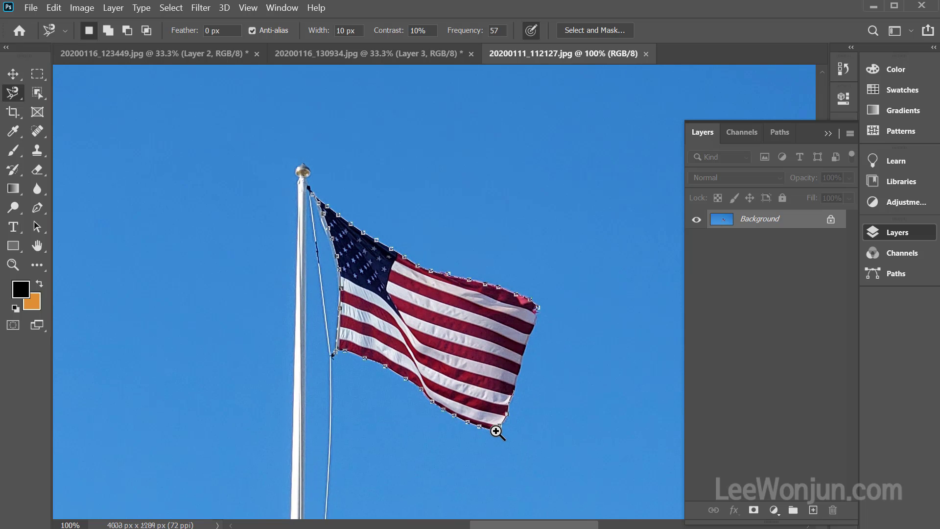
pyautogui.keyDown('ctrl'); pyautogui.click(509, 434); pyautogui.keyUp('ctrl')
pyautogui.keyDown('ctrl'); pyautogui.click(518, 438); pyautogui.keyUp('ctrl')
pyautogui.keyDown('ctrl'); pyautogui.click(523, 441); pyautogui.keyUp('ctrl')
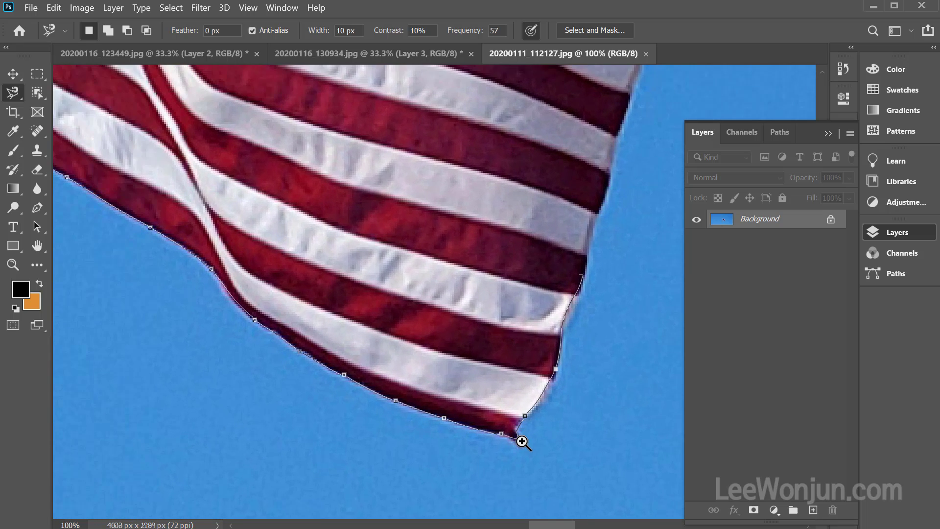
pyautogui.keyDown('ctrl'); pyautogui.click(522, 442); pyautogui.keyUp('ctrl')
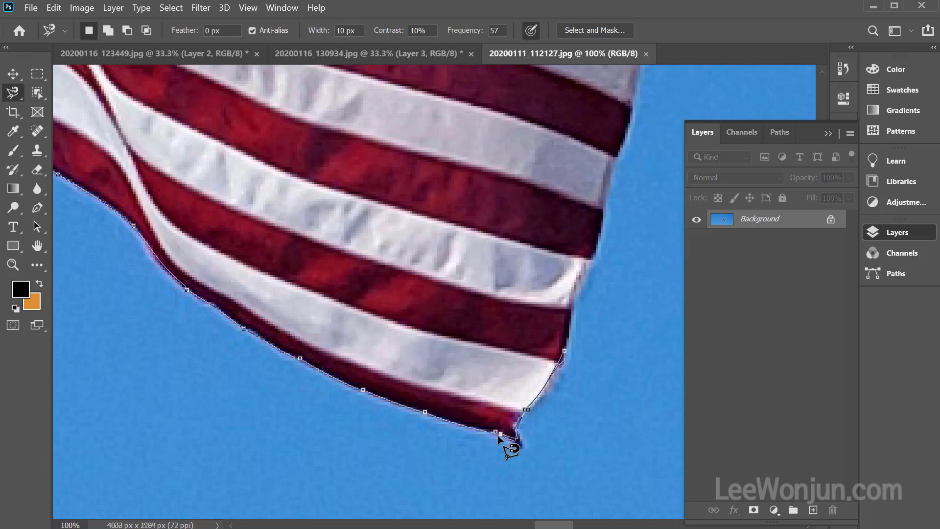
pyautogui.press('BackSpace')
pyautogui.click(513, 421)
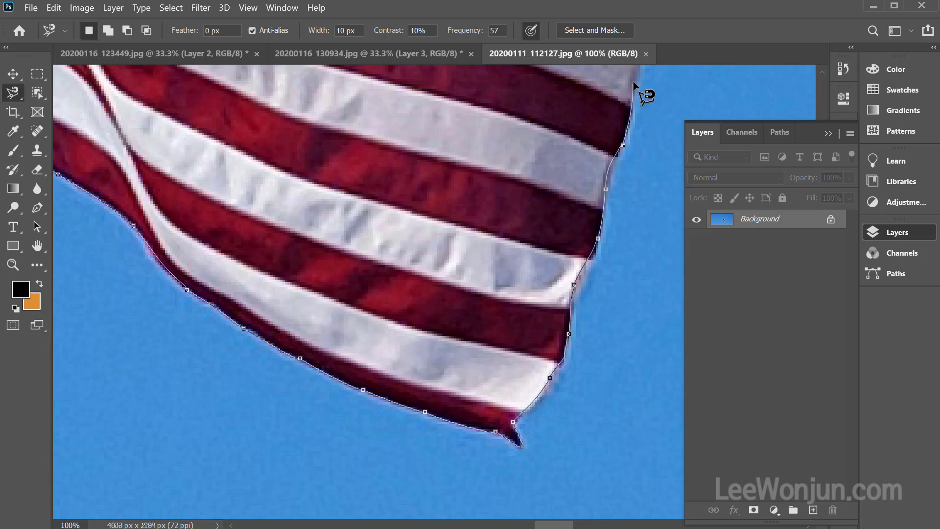
pyautogui.moveTo(637, 83)
pyautogui.mouseDown()
pyautogui.moveTo(595, 357)
pyautogui.moveTo(522, 418)
pyautogui.mouseUp()
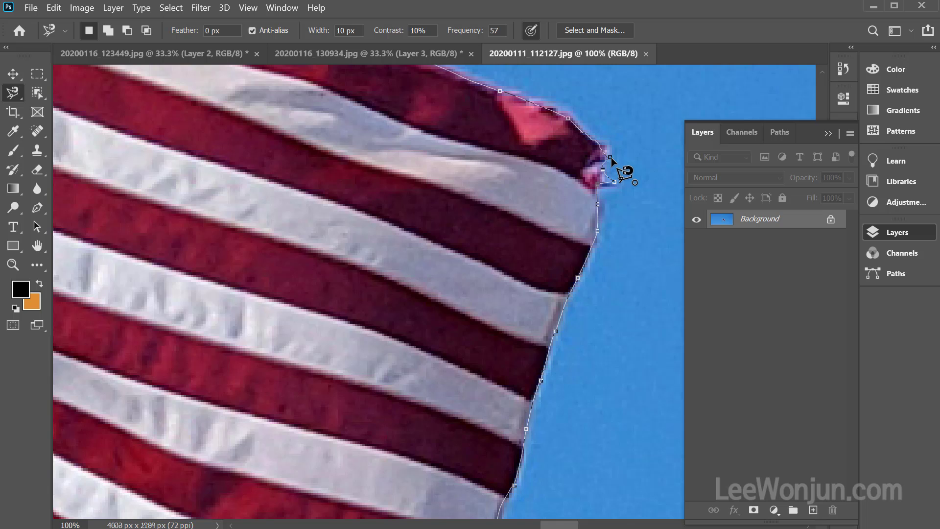
pyautogui.click(611, 157)
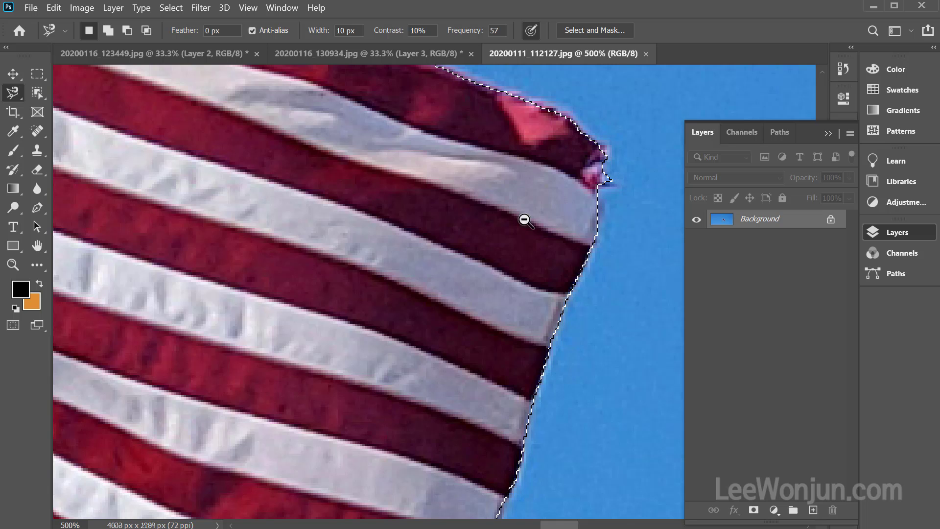
# - Copy the selected flag to a new layer and move the copy directly below the original along the flagpole
pyautogui.keyDown('alt'); pyautogui.click(445, 241); pyautogui.keyUp('alt')
pyautogui.keyDown('alt'); pyautogui.click(434, 248); pyautogui.keyUp('alt')
pyautogui.keyDown('alt'); pyautogui.click(434, 249); pyautogui.keyUp('alt')
pyautogui.keyDown('alt'); pyautogui.click(439, 251); pyautogui.keyUp('alt')
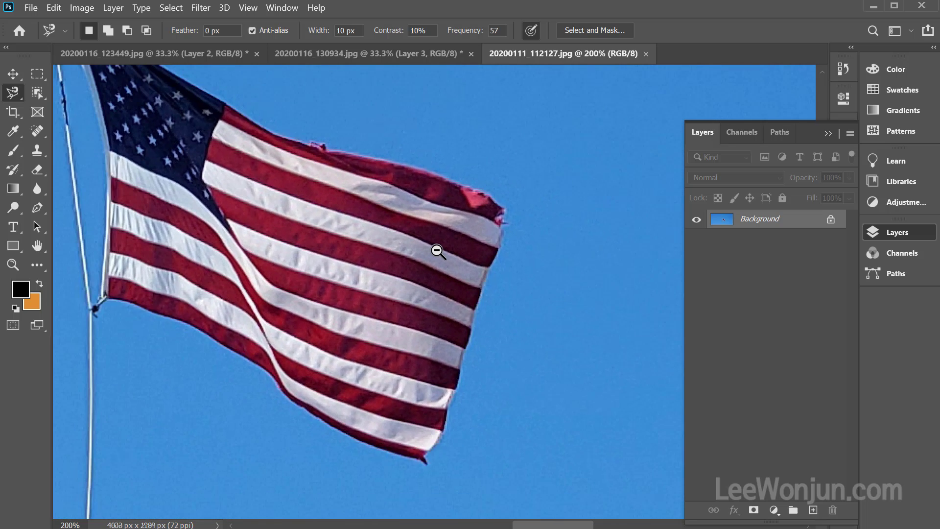
pyautogui.keyDown('alt'); pyautogui.click(438, 252); pyautogui.keyUp('alt')
pyautogui.keyDown('alt'); pyautogui.click(438, 251); pyautogui.keyUp('alt')
pyautogui.moveTo(405, 375); pyautogui.dragTo(430, 310)
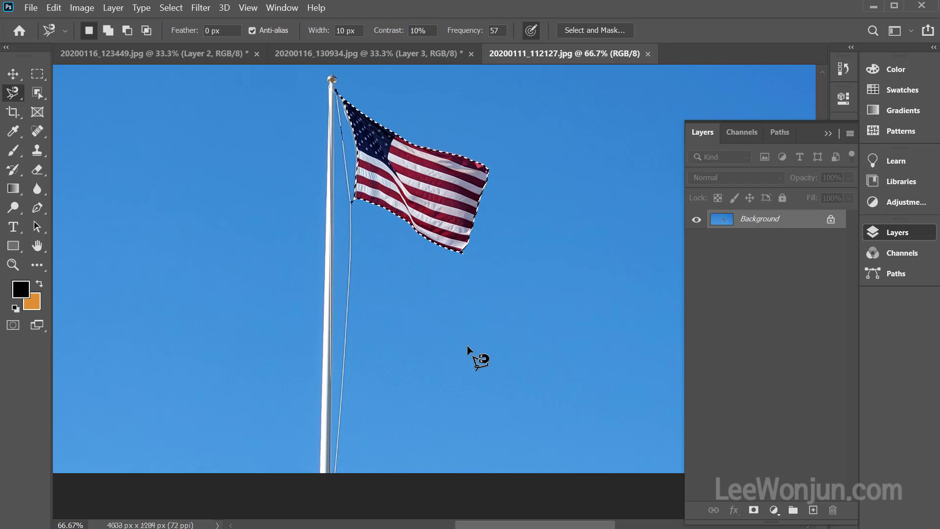
pyautogui.hotkey('ctrl', 'j')
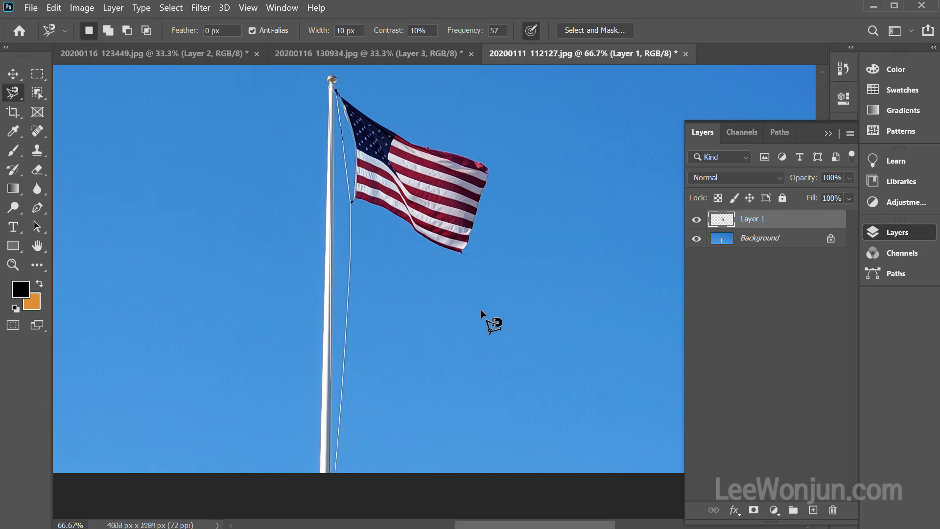
pyautogui.press('v')
pyautogui.moveTo(439, 204); pyautogui.dragTo(431, 343)
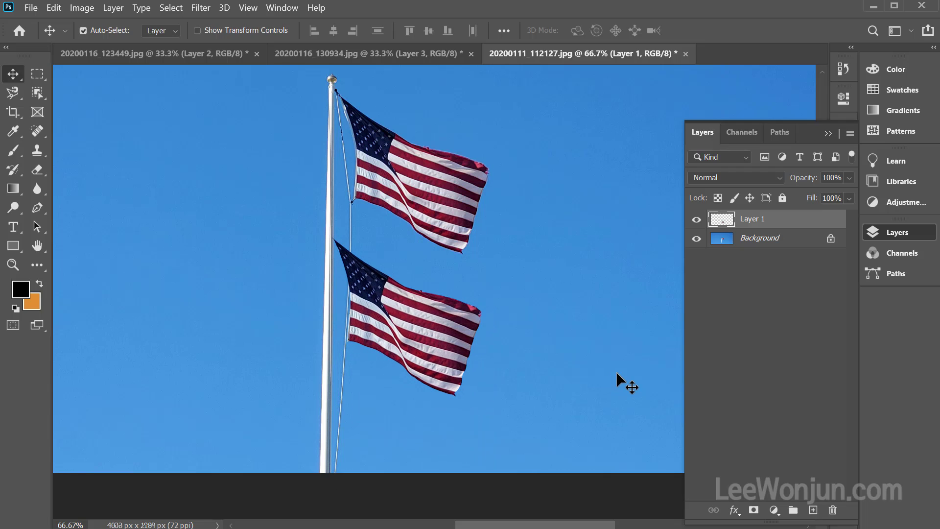